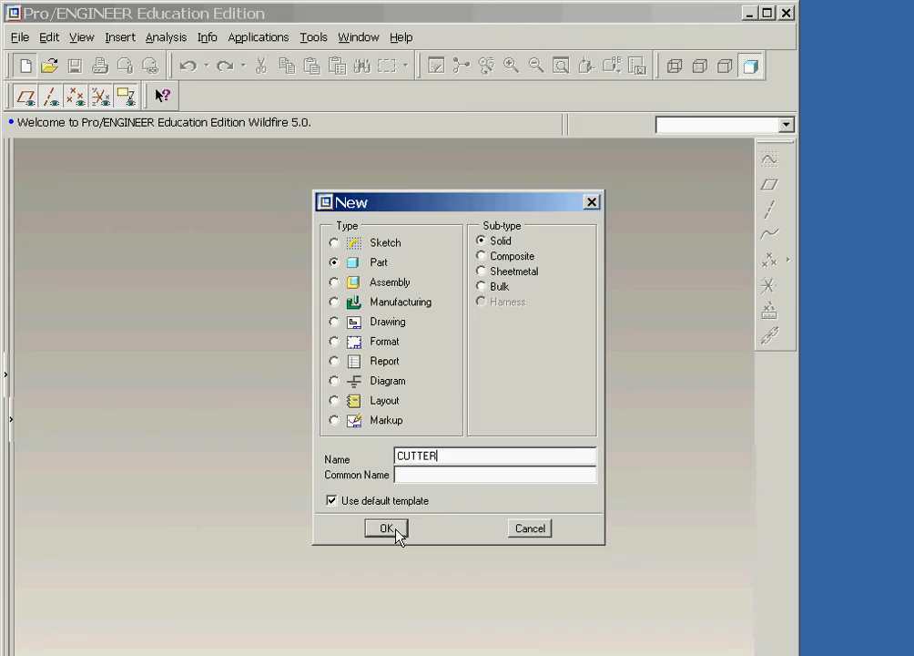
- Create the solid part CUTTER and add a datum axis at the intersection of the RIGHT and TOP planes
{"action": "left_click", "coordinate": [397, 531]}
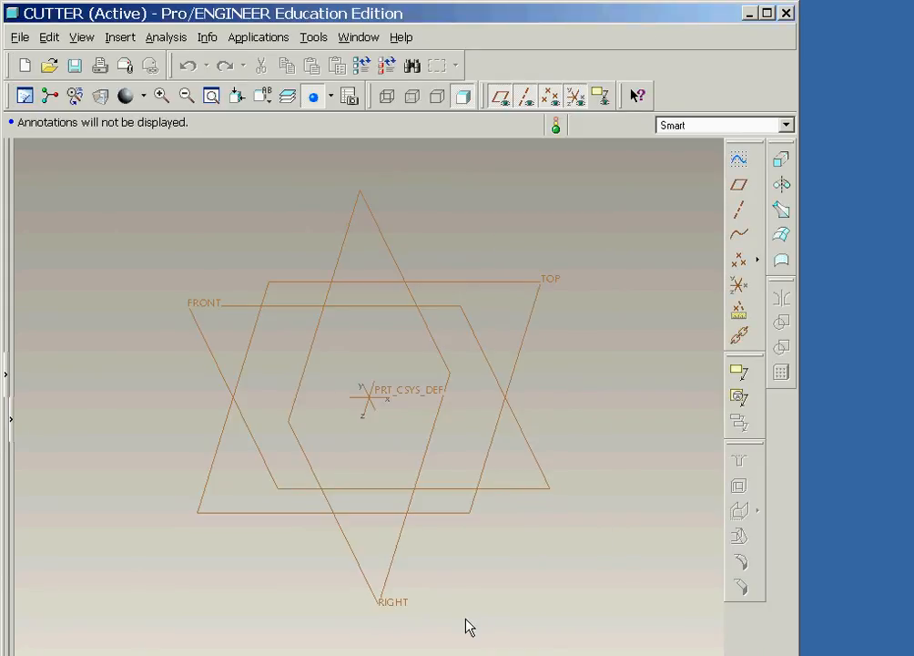
{"action": "left_click", "coordinate": [397, 549]}
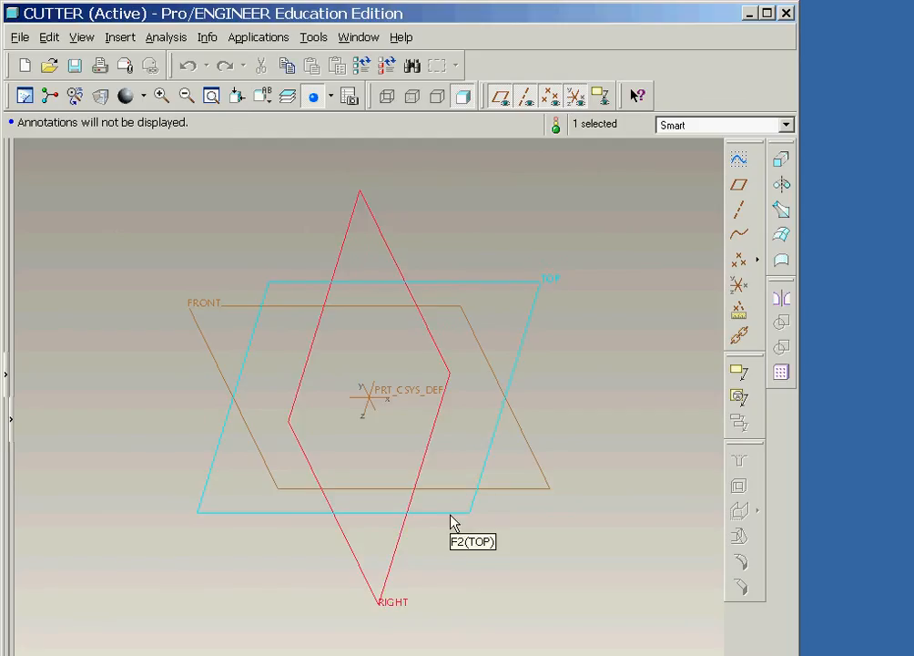
{"action": "left_click", "coordinate": [453, 522], "text": "ctrl"}
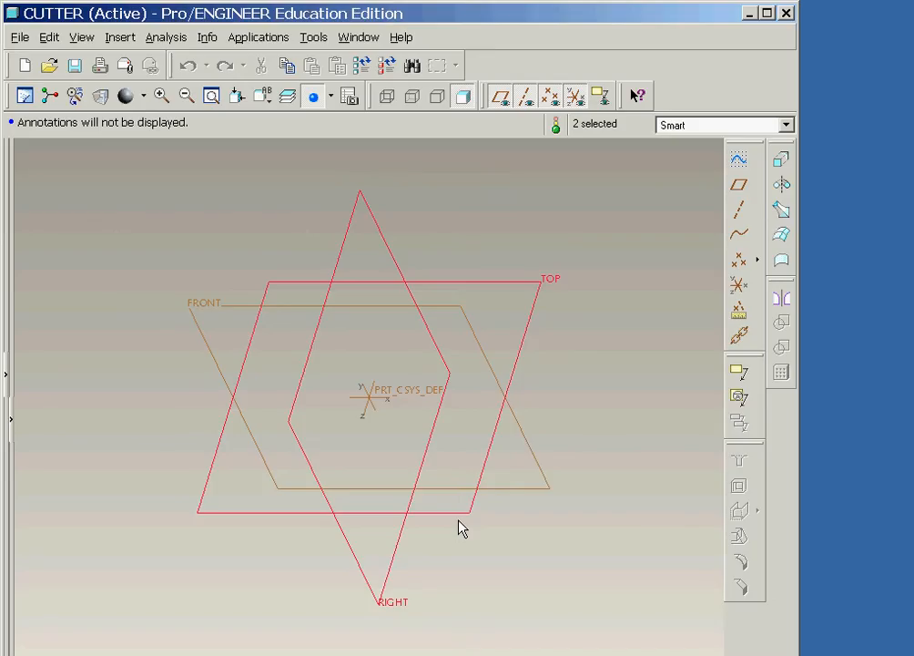
{"action": "left_click", "coordinate": [740, 221]}
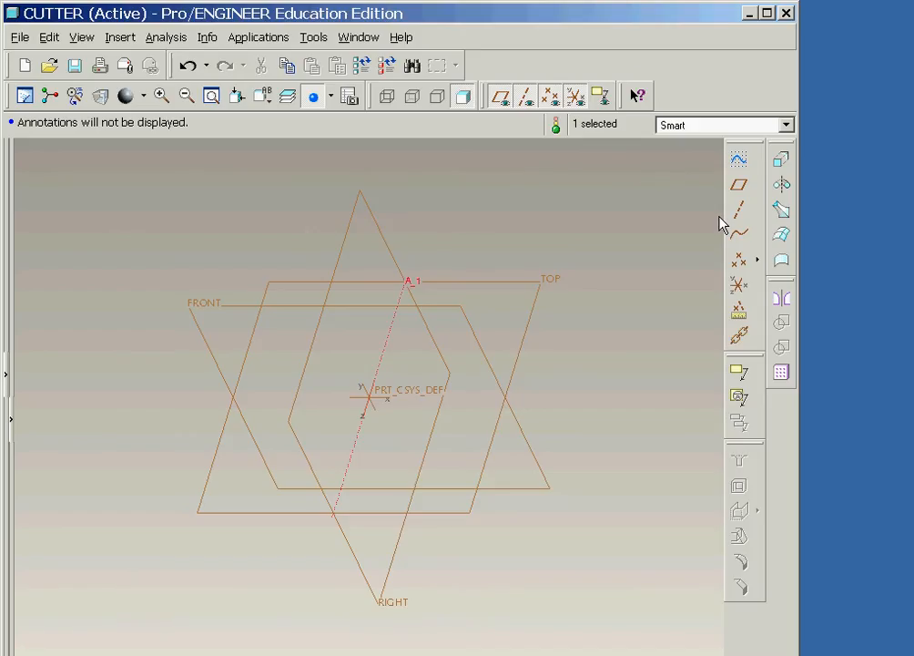
{"action": "left_click", "coordinate": [670, 196]}
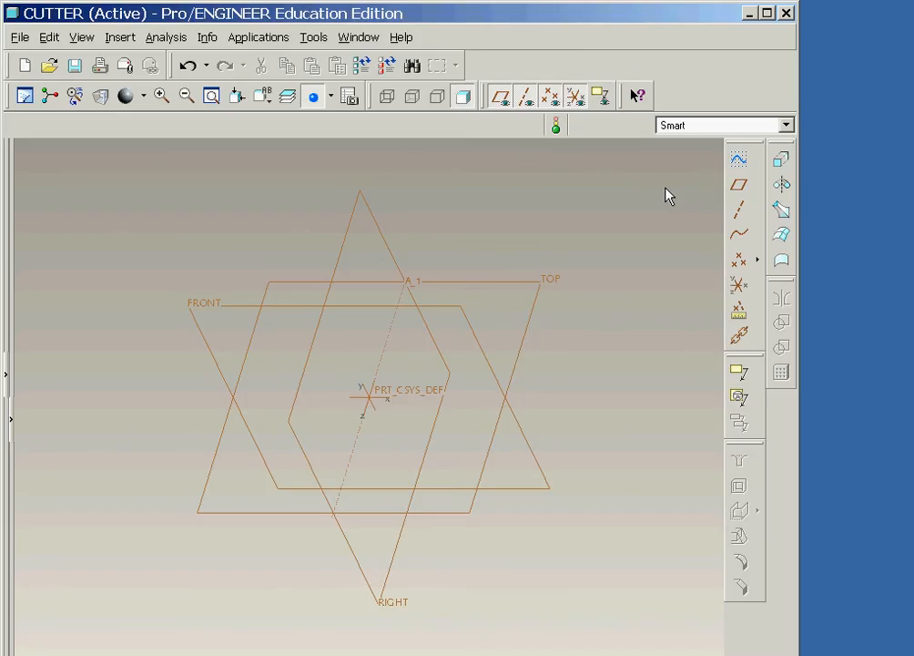
- Create a datum plane through axis A_1, rotated 60 degrees from the RIGHT plane
{"action": "left_click", "coordinate": [738, 186]}
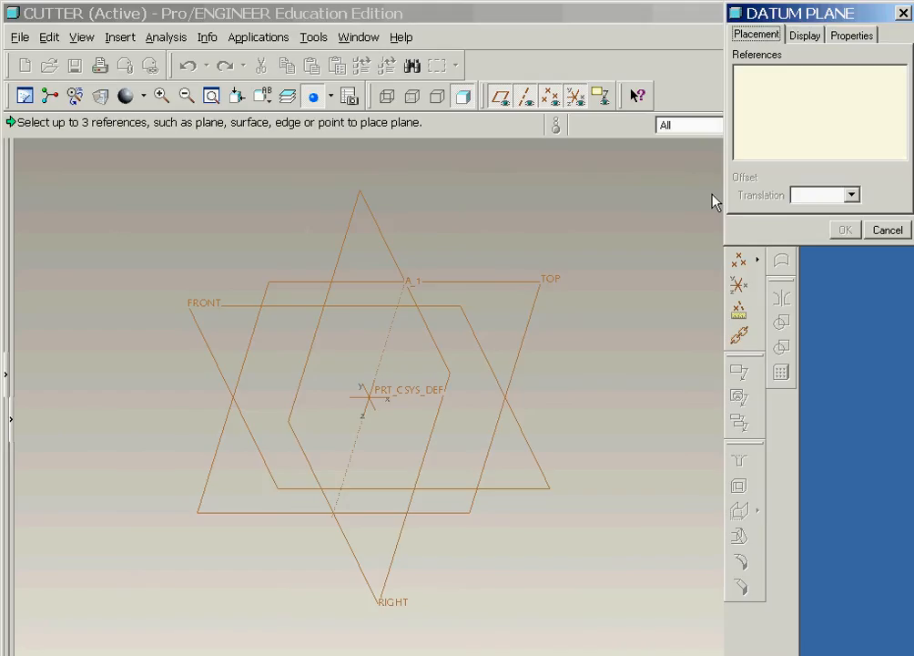
{"action": "left_click", "coordinate": [392, 342]}
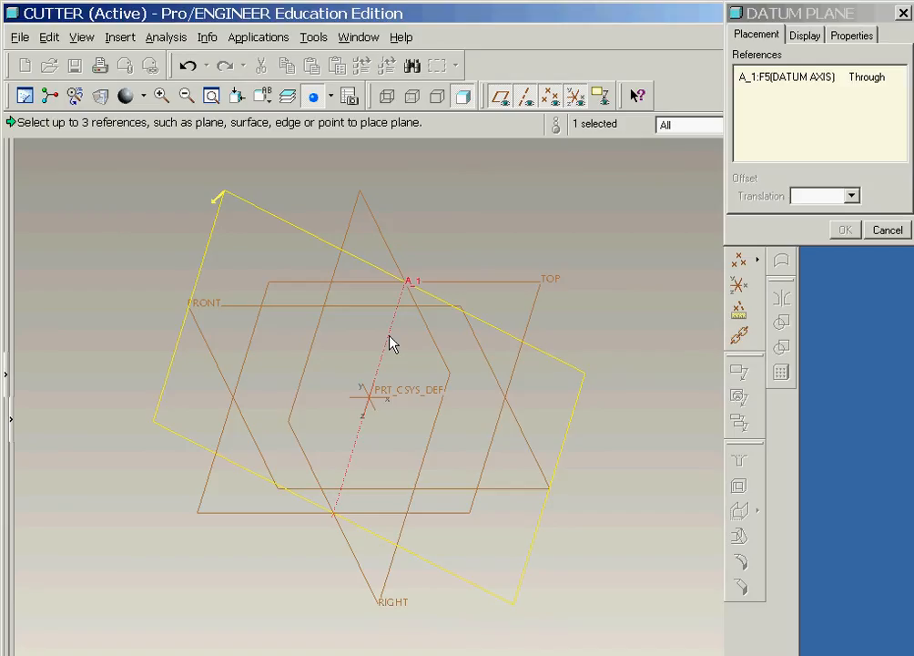
{"action": "left_click", "coordinate": [363, 583], "text": "ctrl"}
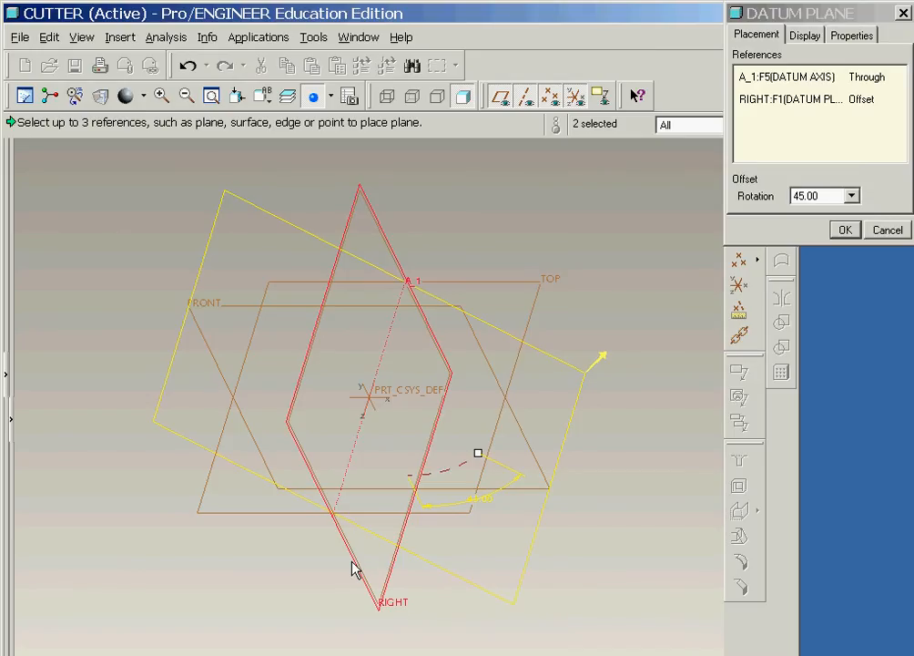
{"action": "double_click", "coordinate": [482, 498]}
{"action": "type", "text": "60"}
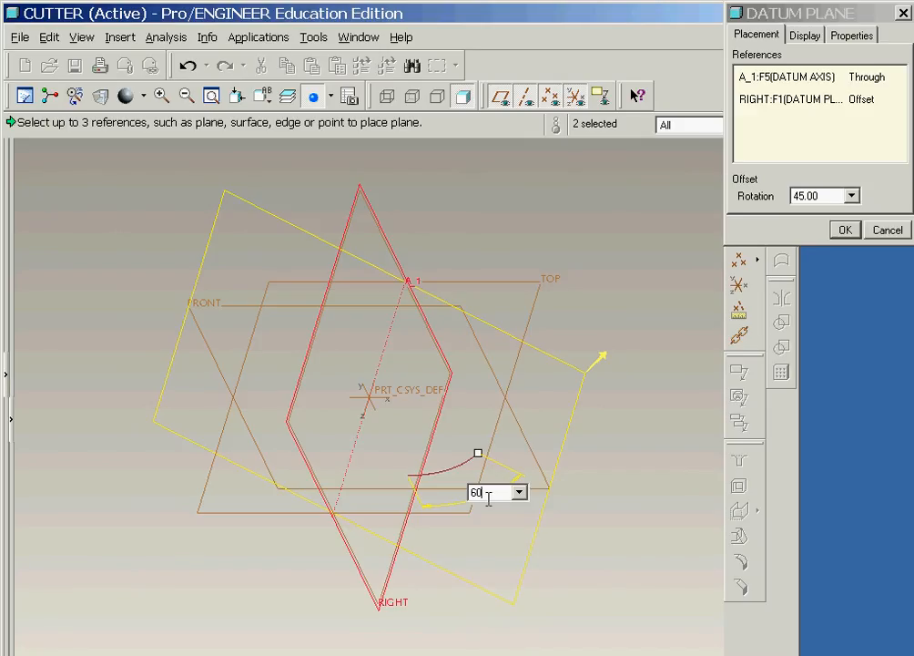
{"action": "key", "text": "Return"}
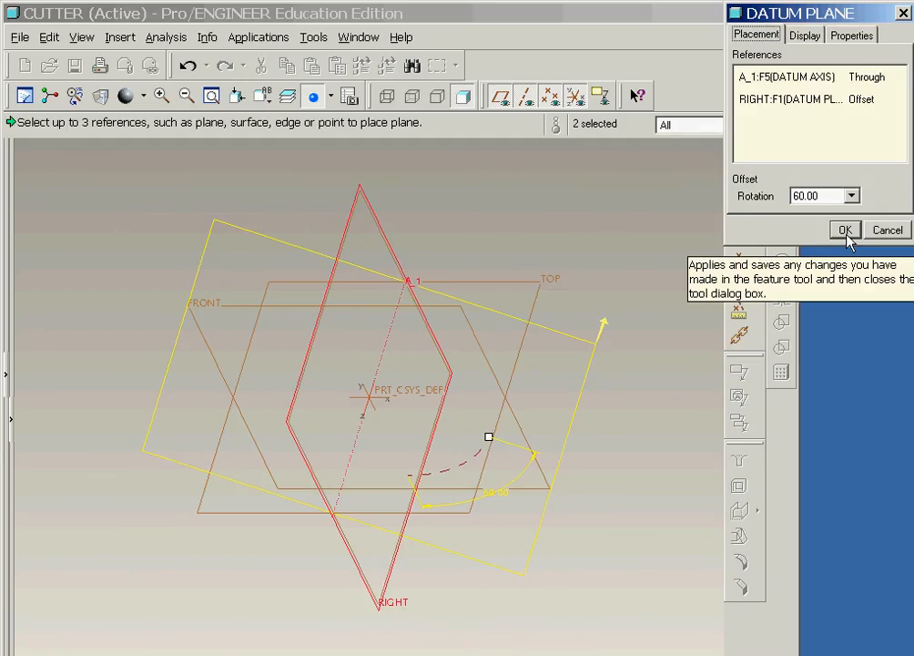
{"action": "left_click", "coordinate": [845, 231]}
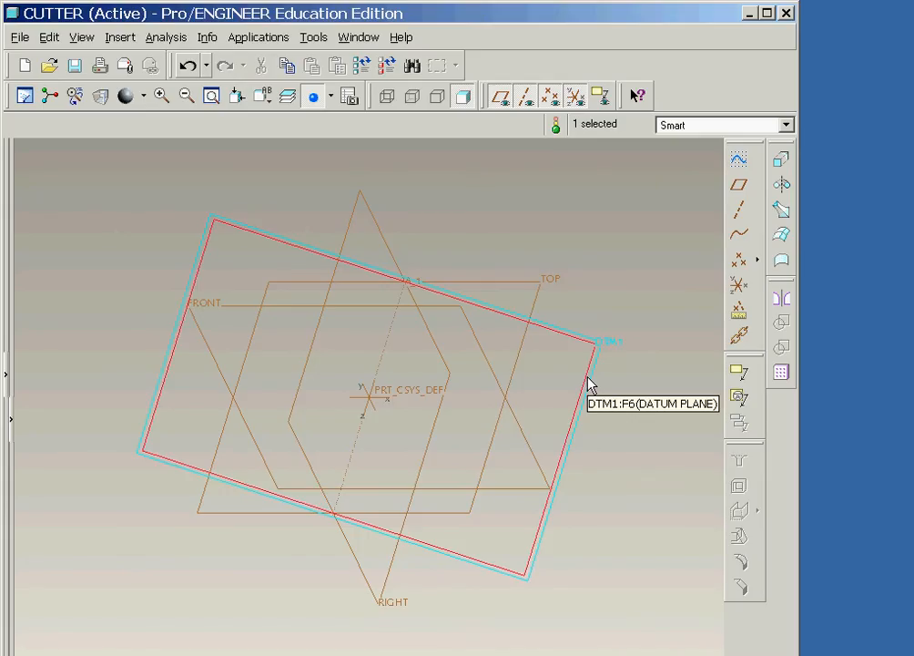
- Set the angled datum plane's rotation to 30 degrees and regenerate the model
{"action": "double_click", "coordinate": [590, 385]}
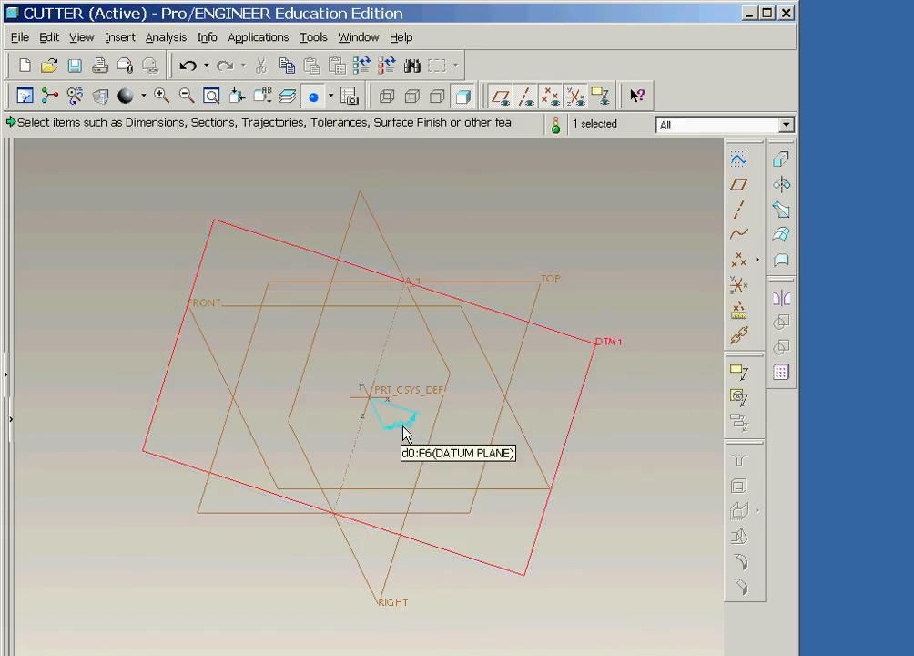
{"action": "double_click", "coordinate": [405, 434]}
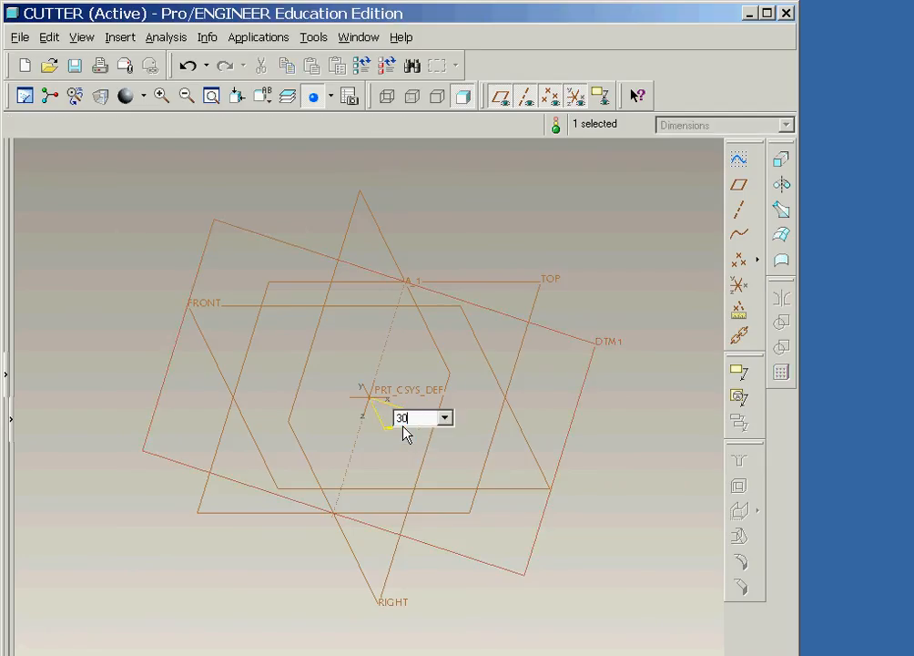
{"action": "key", "text": "Return"}
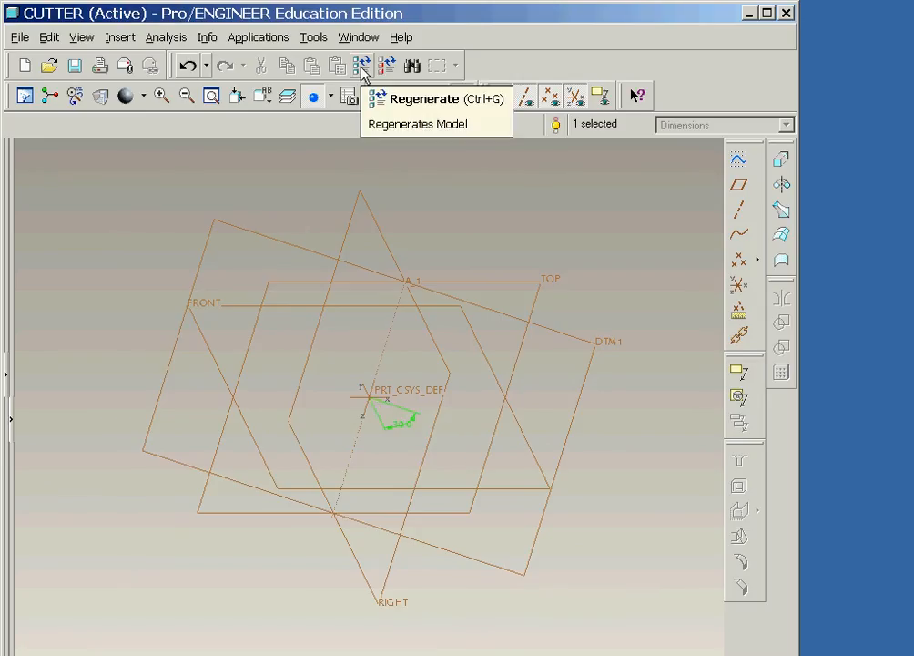
{"action": "left_click", "coordinate": [361, 65]}
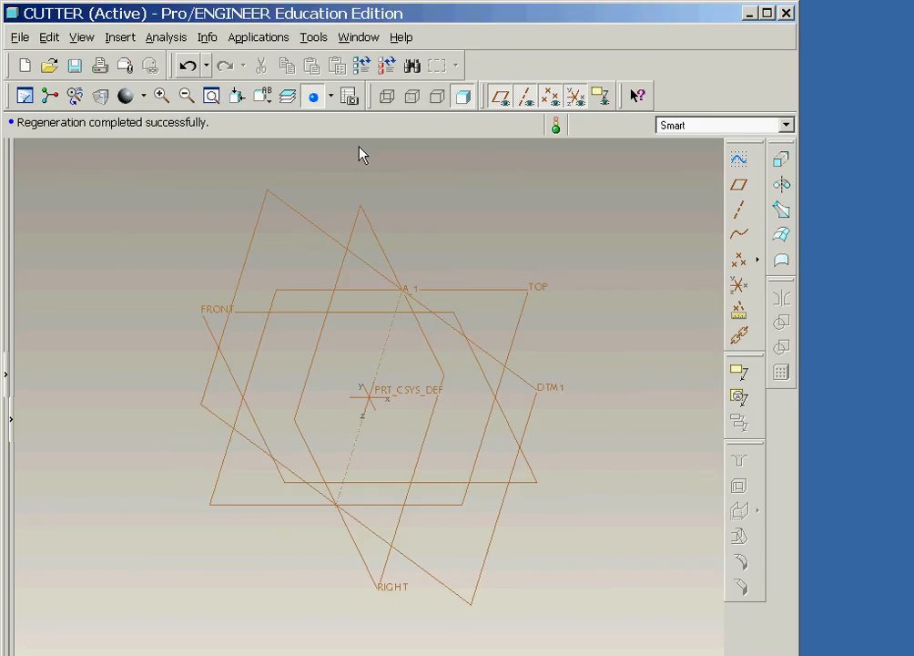
- Set up a solid extrusion symmetric about its sketch plane with a total depth of 2.0
{"action": "left_click", "coordinate": [783, 163]}
{"action": "left_click", "coordinate": [134, 150]}
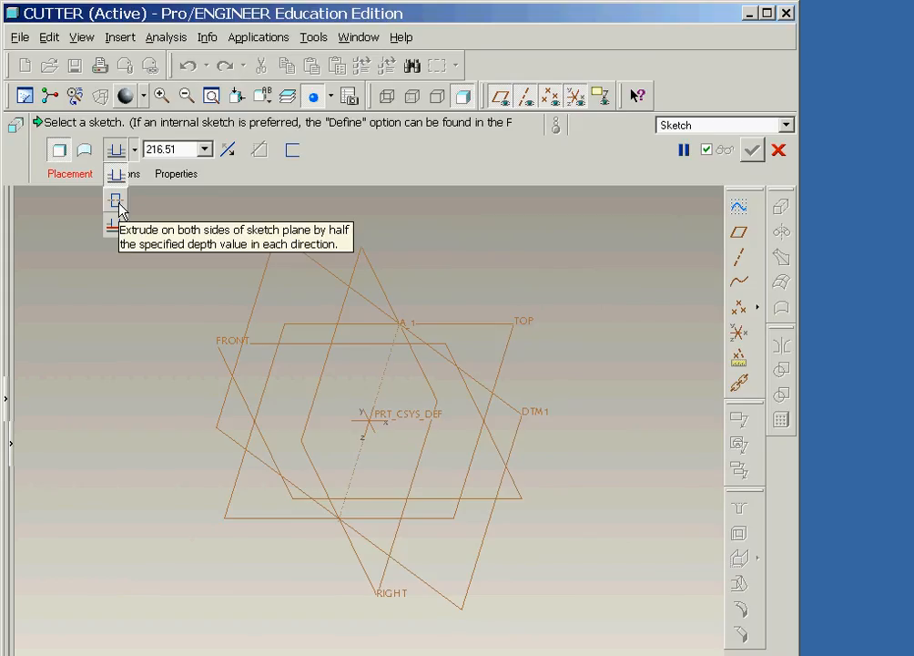
{"action": "left_click", "coordinate": [119, 204]}
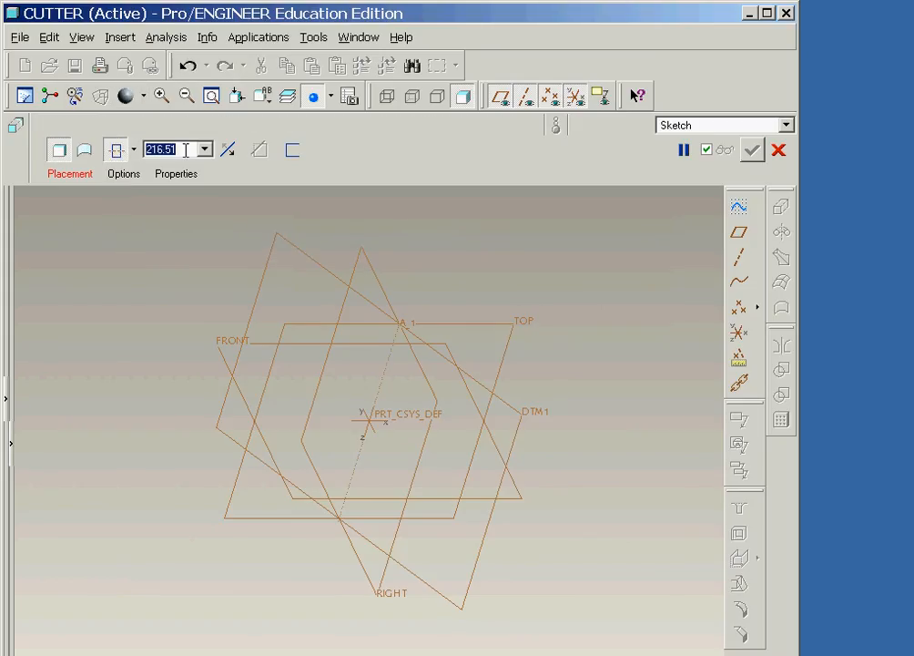
{"action": "type", "text": "2.0"}
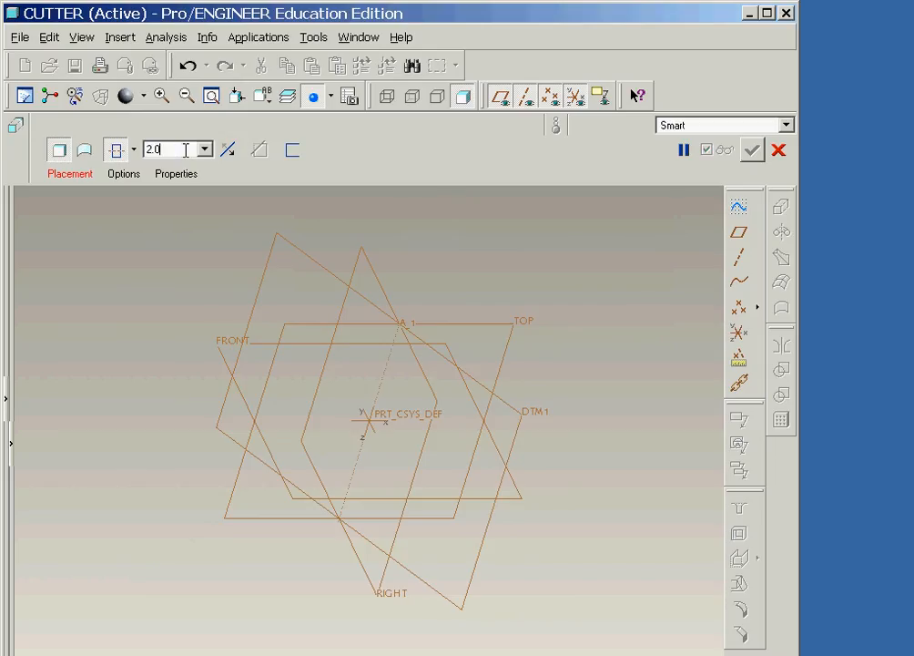
- Define the extrusion's internal sketch on the FRONT plane and add the angled datum plane DTM1 as a sketch reference
{"action": "left_click", "coordinate": [70, 173]}
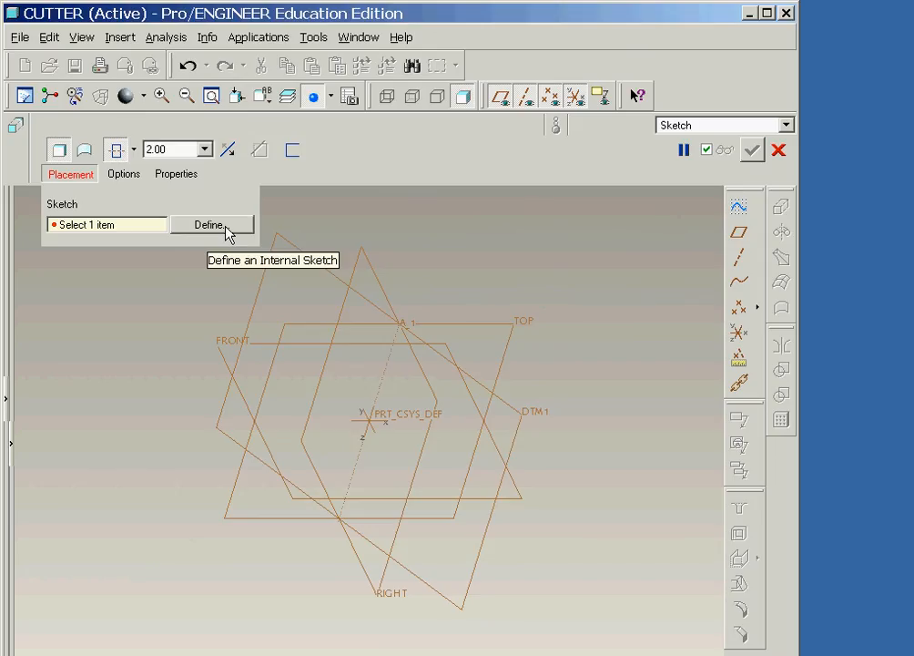
{"action": "left_click", "coordinate": [210, 224]}
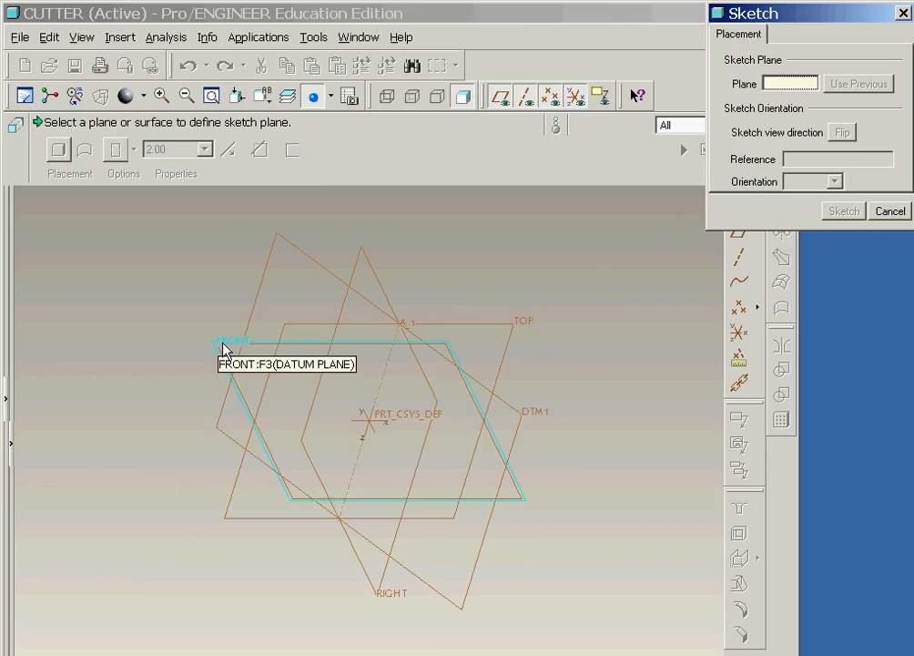
{"action": "left_click", "coordinate": [223, 347]}
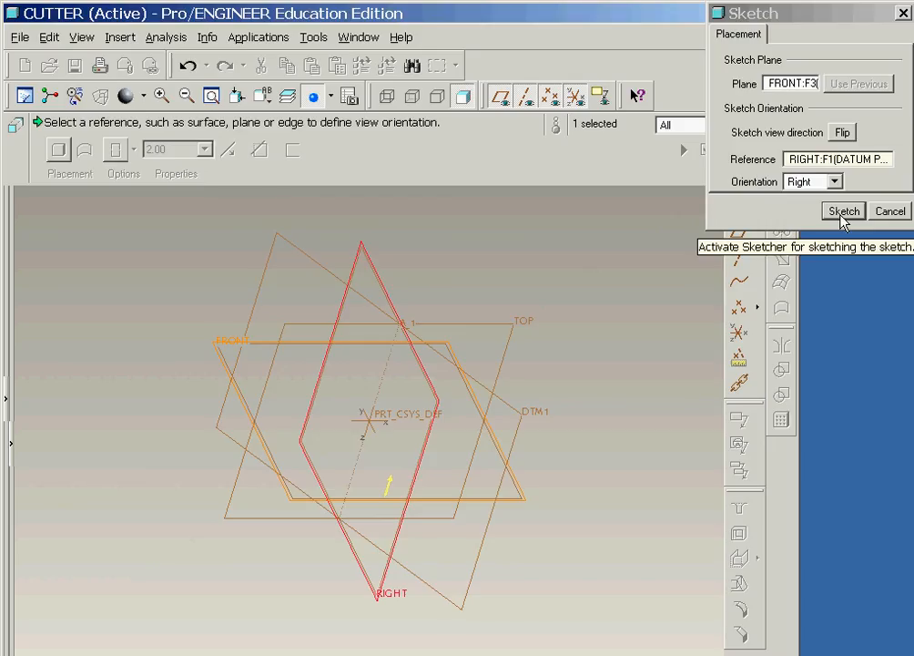
{"action": "left_click", "coordinate": [843, 211]}
{"action": "left_click", "coordinate": [163, 38]}
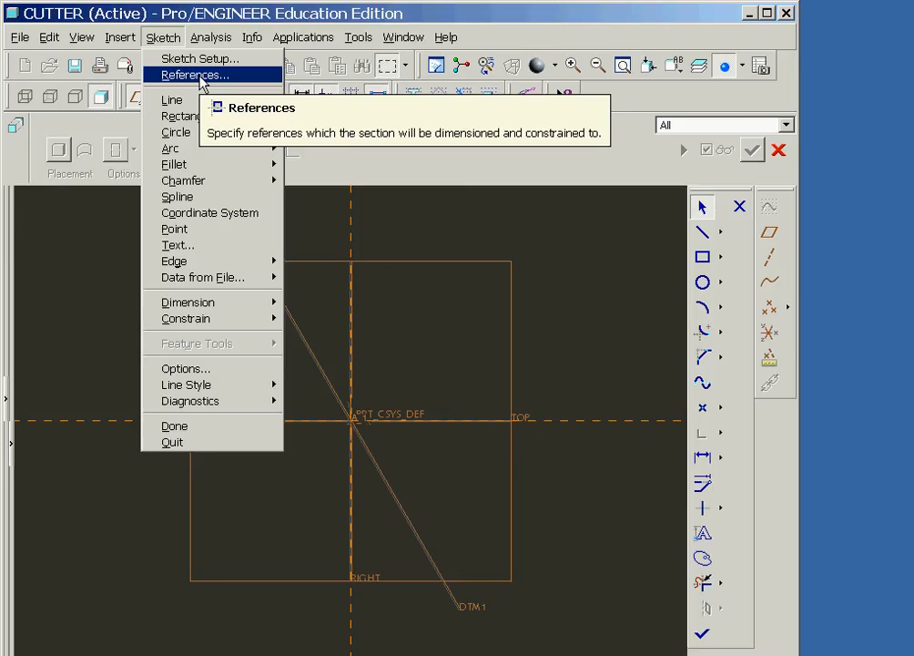
{"action": "left_click", "coordinate": [195, 76]}
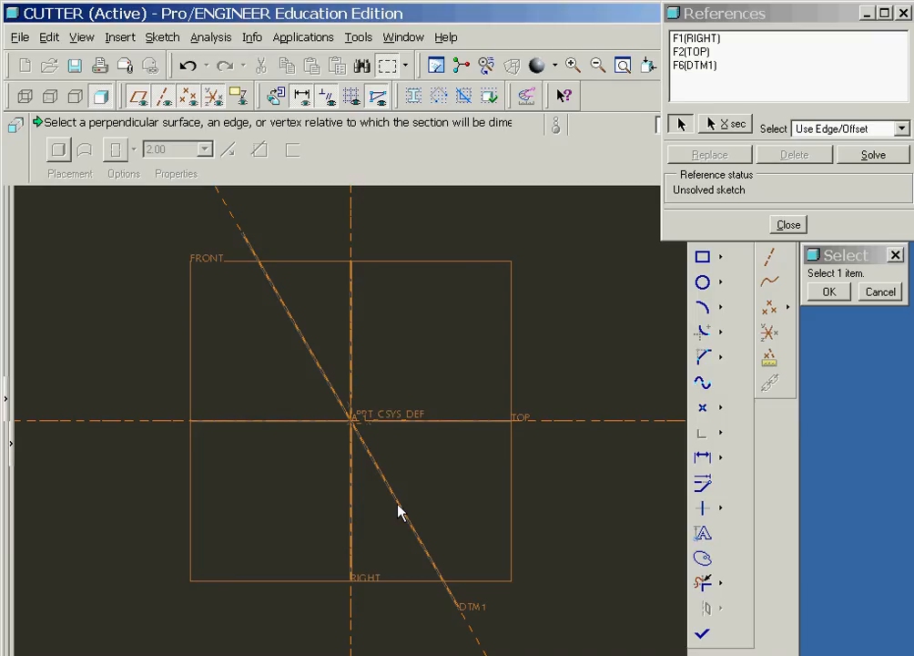
- Sketch a circle centred on the intersection of the sketch references and set its diameter to 8
{"action": "right_click", "coordinate": [528, 286]}
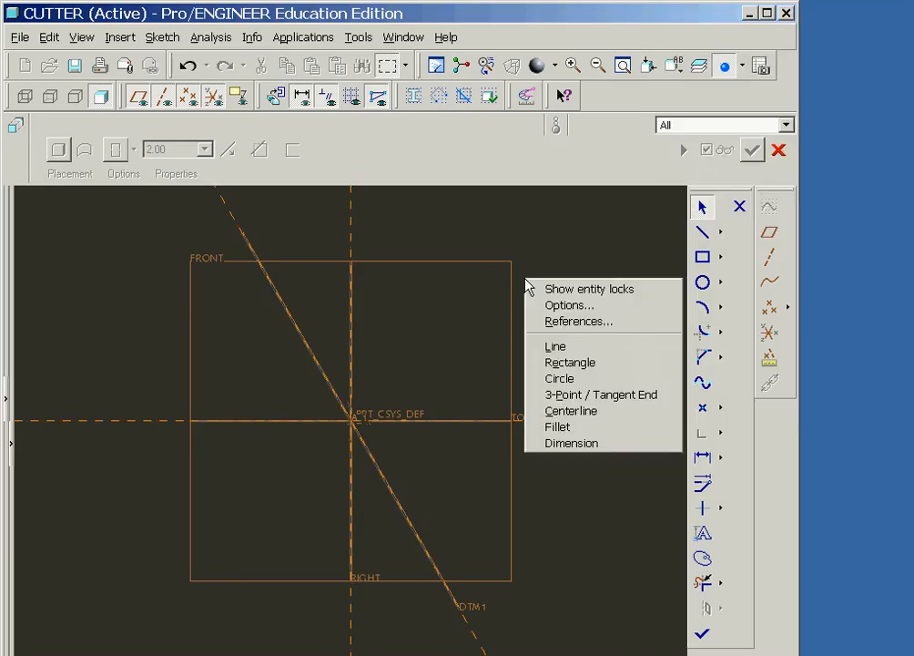
{"action": "left_click", "coordinate": [559, 378]}
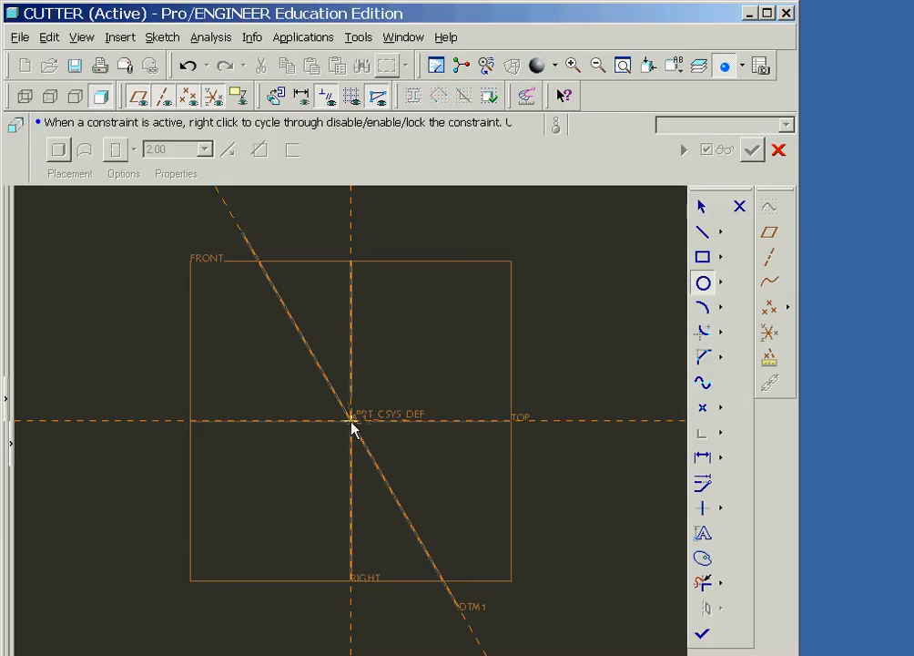
{"action": "left_click", "coordinate": [352, 422]}
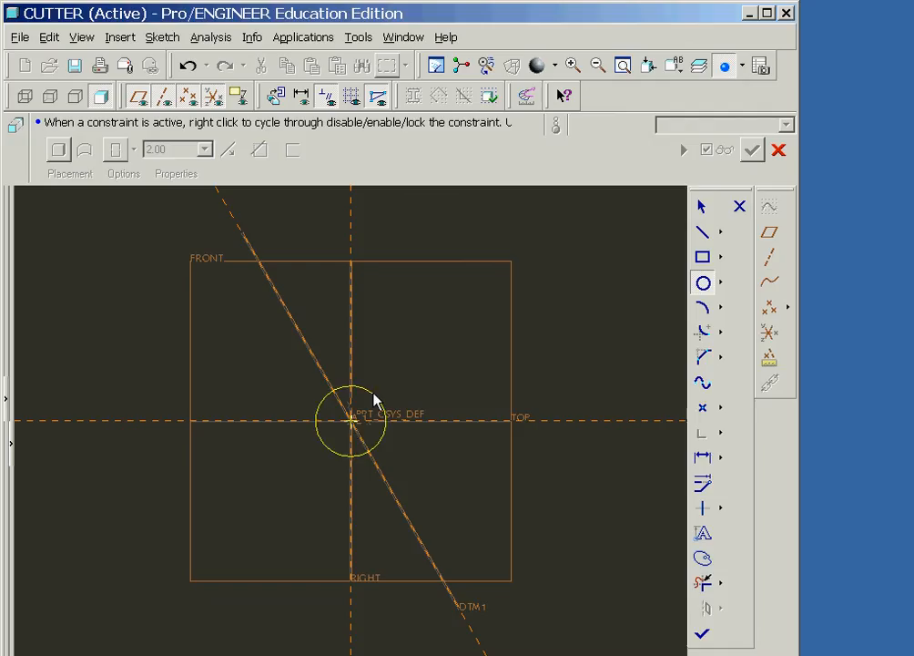
{"action": "left_click", "coordinate": [418, 359]}
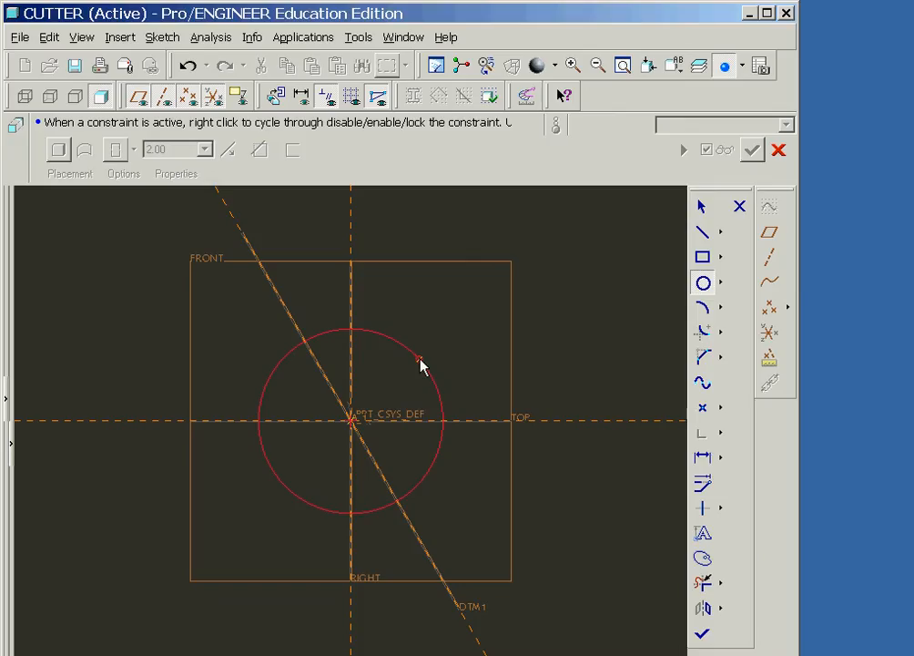
{"action": "middle_click", "coordinate": [420, 362]}
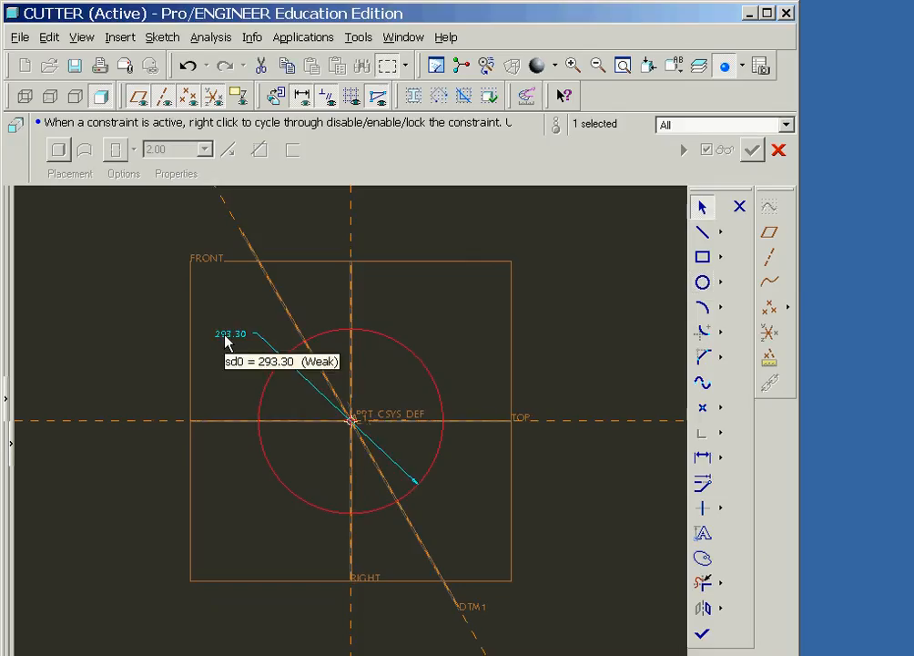
{"action": "double_click", "coordinate": [228, 335]}
{"action": "type", "text": "8"}
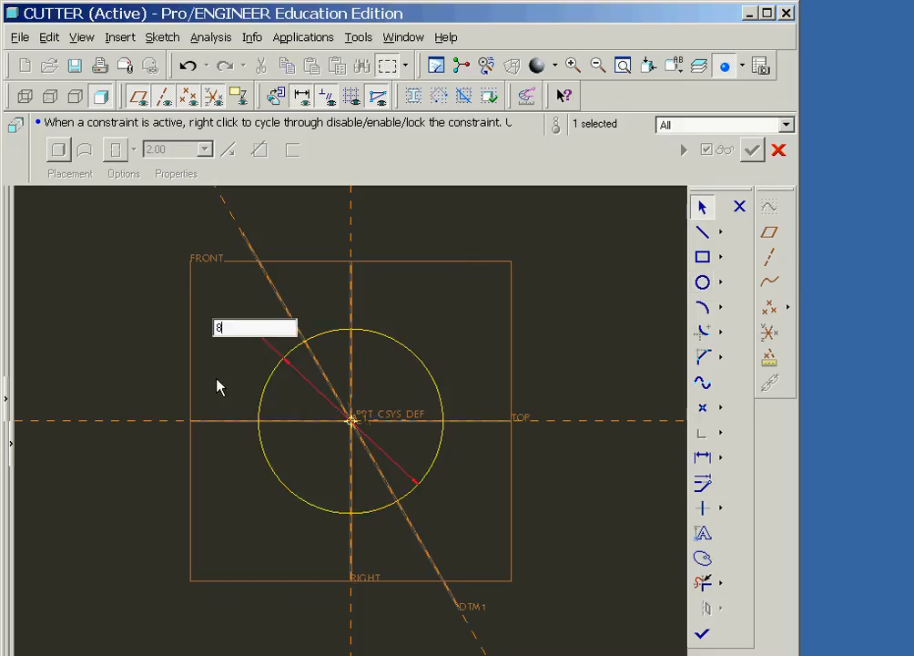
{"action": "key", "text": "Return"}
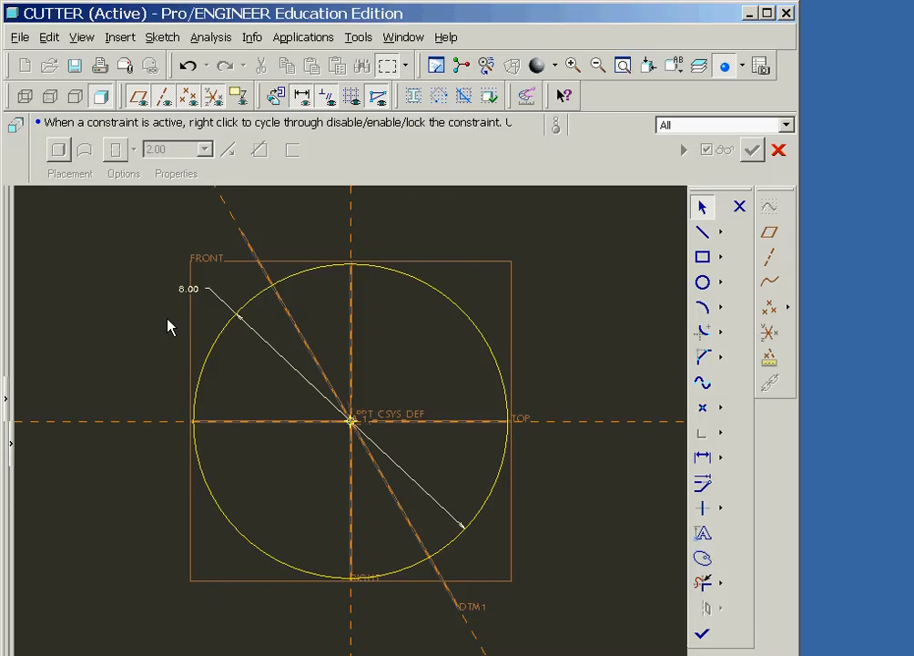
- Convert the 8.00 diameter circle to construction geometry
{"action": "left_click", "coordinate": [246, 302]}
{"action": "right_click", "coordinate": [485, 232]}
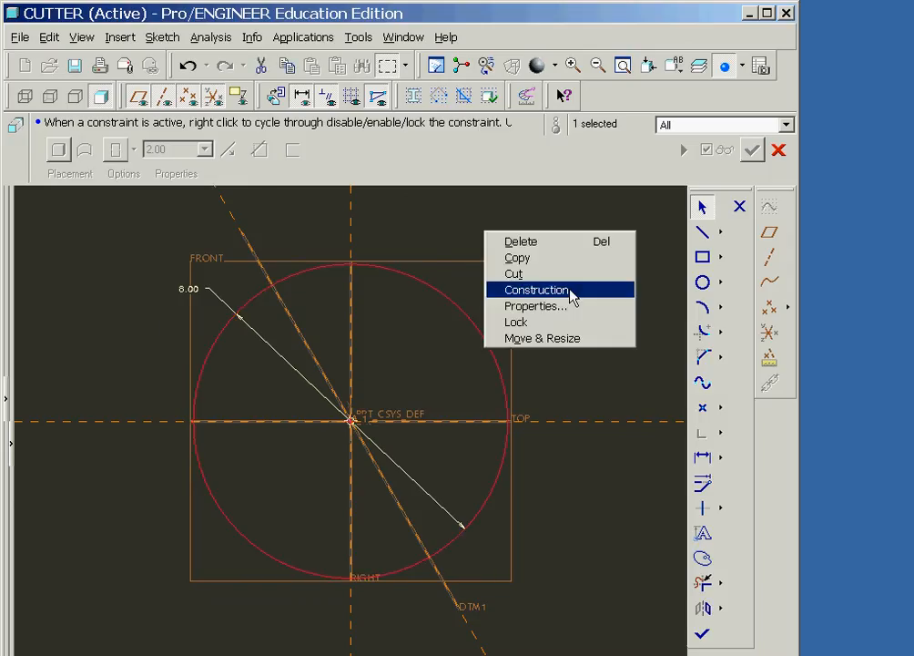
{"action": "left_click", "coordinate": [571, 293]}
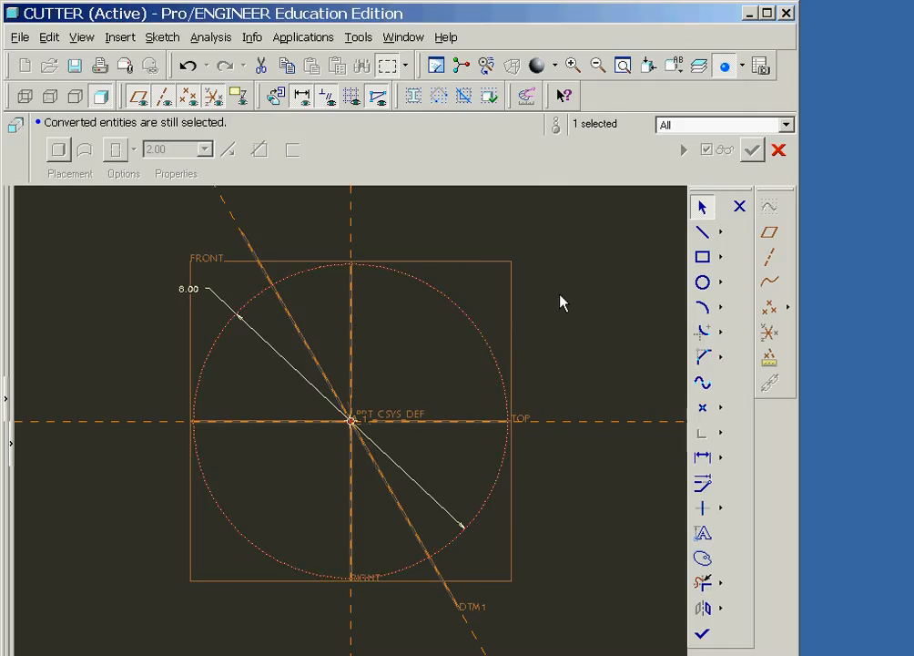
- Sketch a circle about 10.5 in diameter, centred where the construction circle meets the TOP reference on the positive X side
{"action": "right_click", "coordinate": [530, 243]}
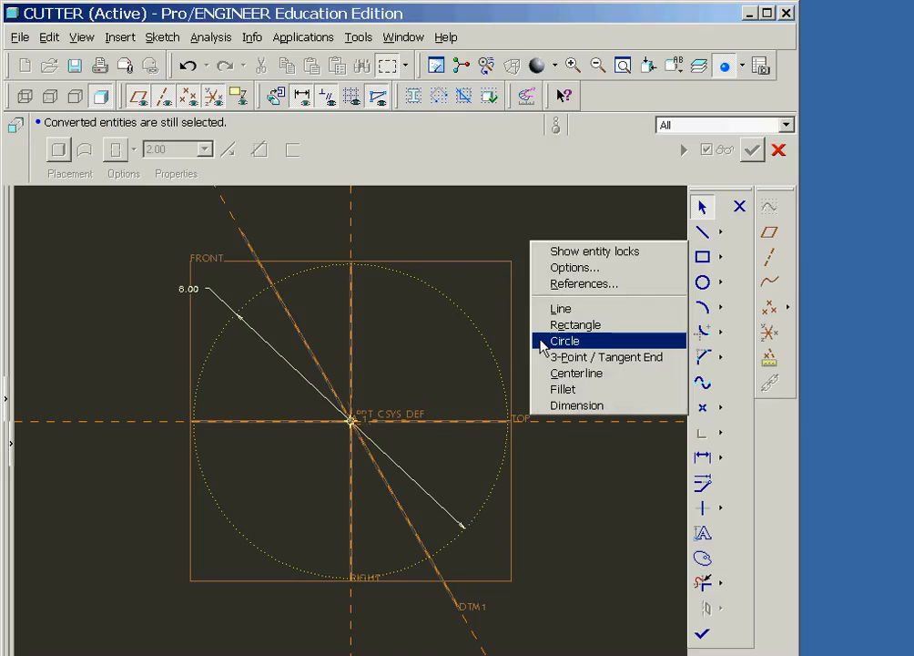
{"action": "left_click", "coordinate": [539, 342]}
{"action": "left_click", "coordinate": [507, 422]}
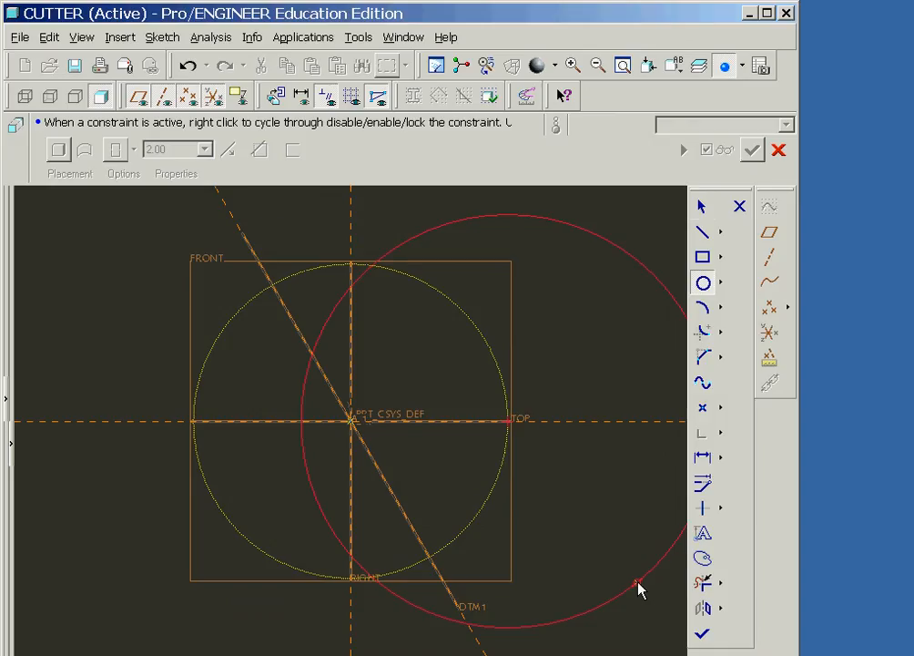
{"action": "left_click", "coordinate": [638, 589]}
{"action": "middle_click", "coordinate": [639, 589]}
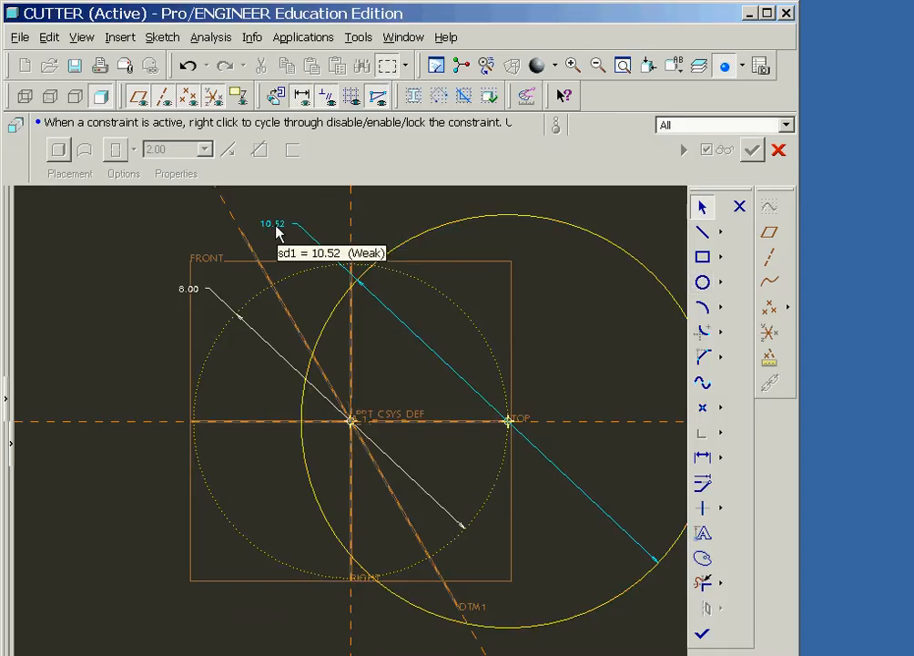
- Set the diameter of the circle centred on the TOP reference to 12
{"action": "double_click", "coordinate": [275, 224]}
{"action": "type", "text": "12"}
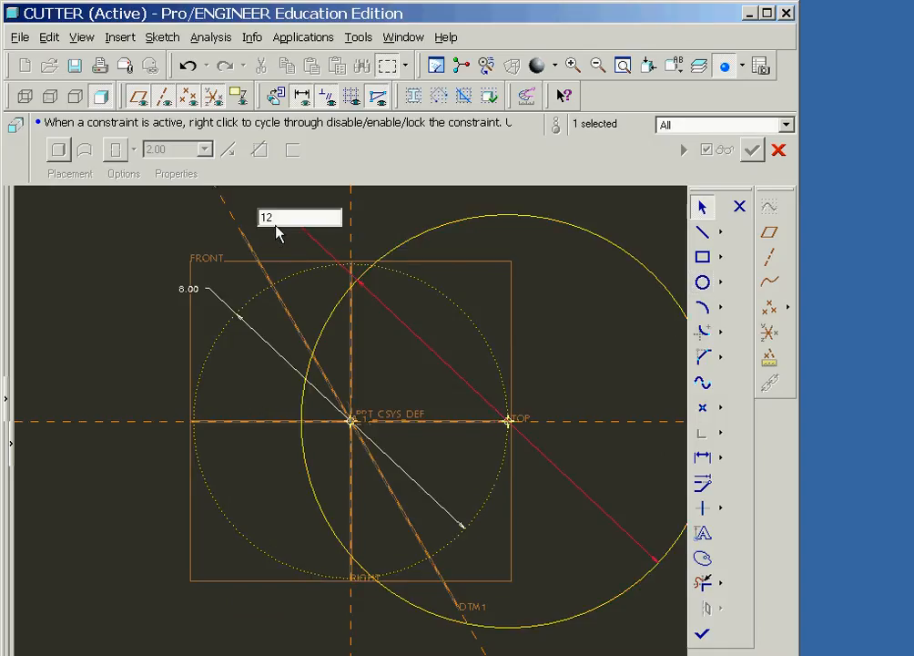
{"action": "key", "text": "Return"}
- Sketch a circle centred where DTM1 meets the construction circle above the TOP reference, with a radius equal to the 12.00 diameter circle
{"action": "right_click", "coordinate": [535, 265]}
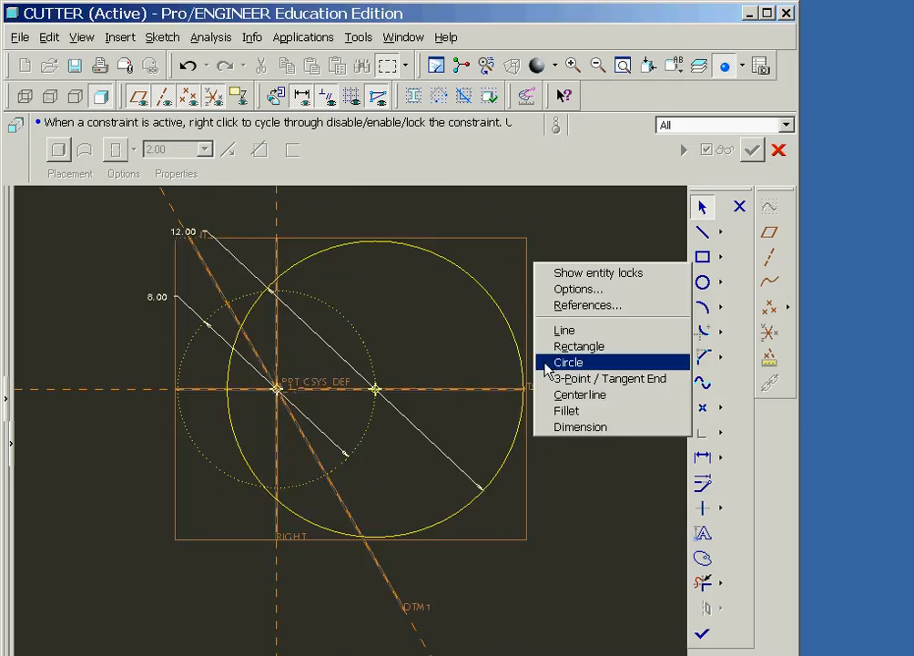
{"action": "left_click", "coordinate": [567, 361]}
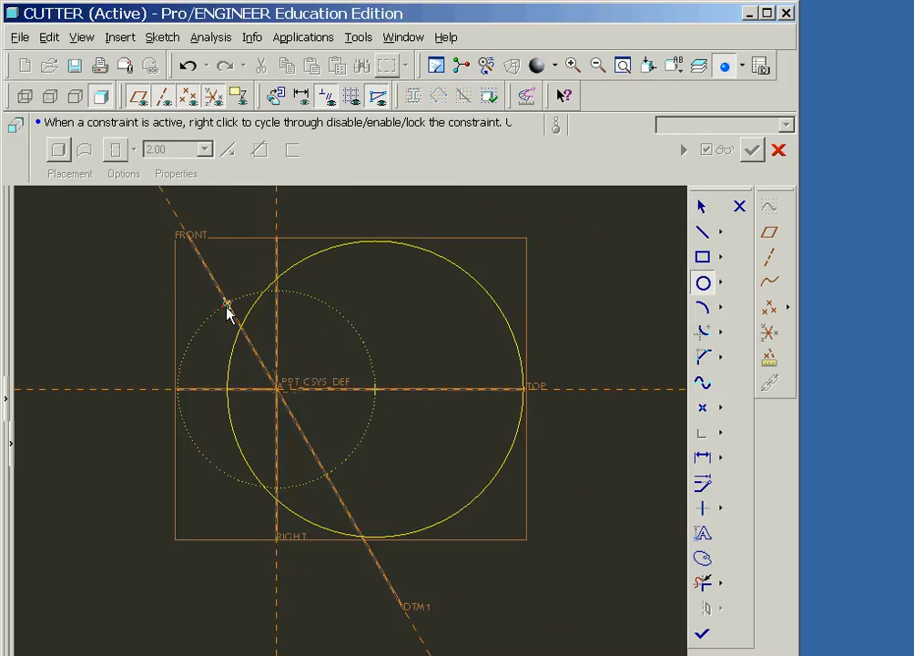
{"action": "left_click", "coordinate": [226, 304]}
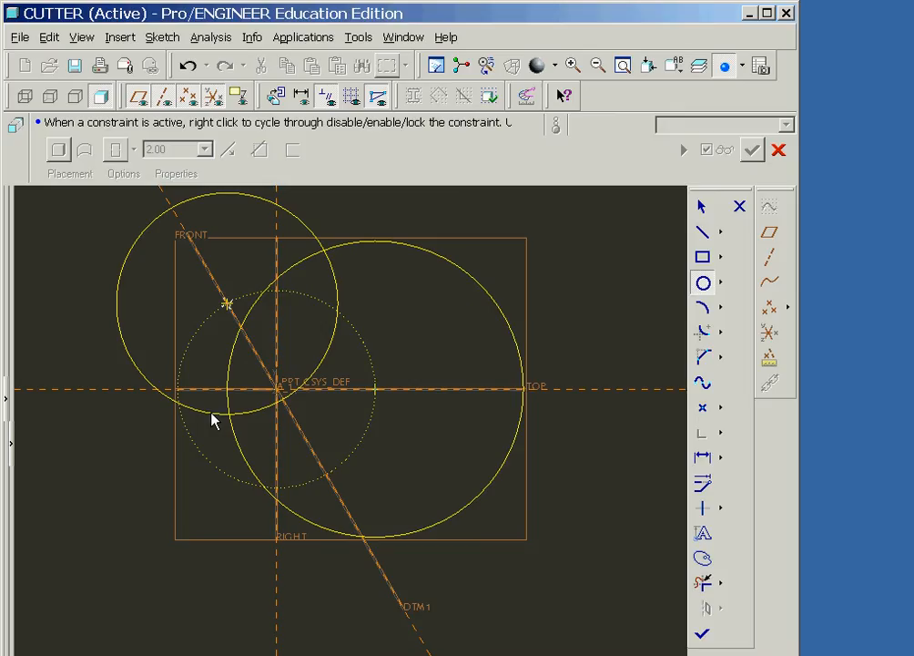
{"action": "left_click", "coordinate": [150, 434]}
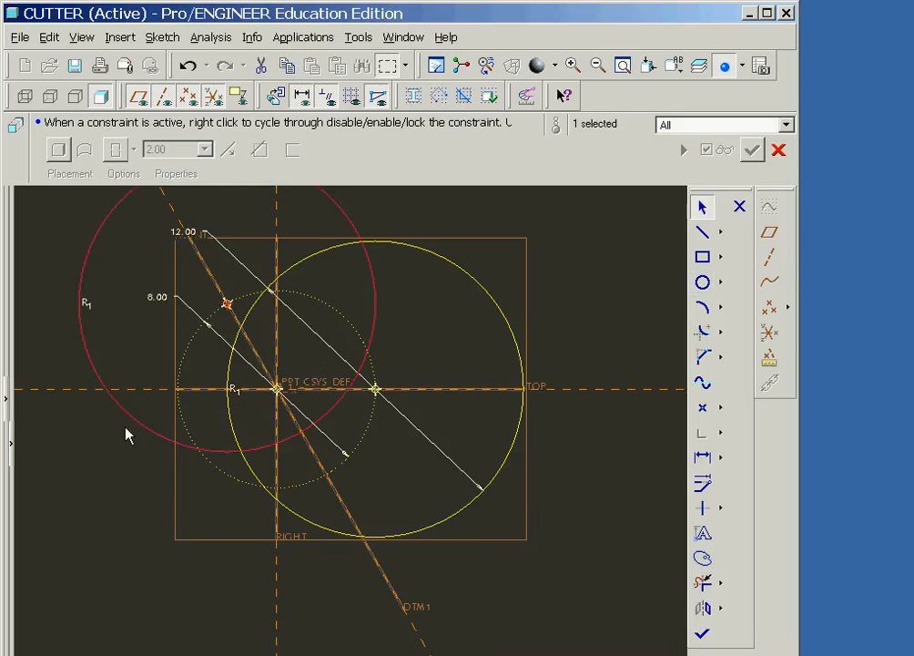
- Sketch a third circle of equal radius, centred on the construction circle vertically below the second circle's centre
{"action": "right_click", "coordinate": [560, 407]}
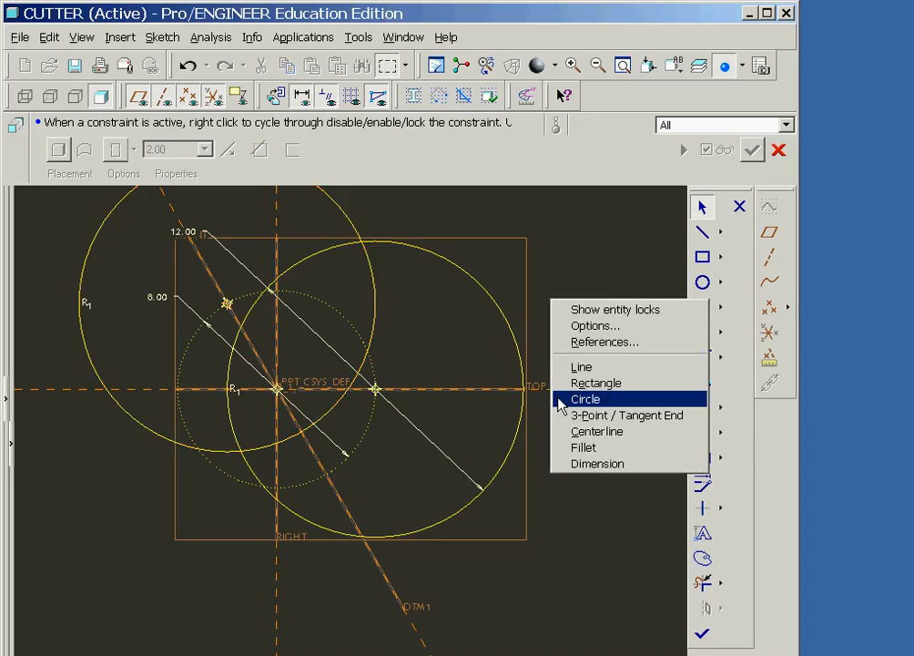
{"action": "left_click", "coordinate": [559, 400]}
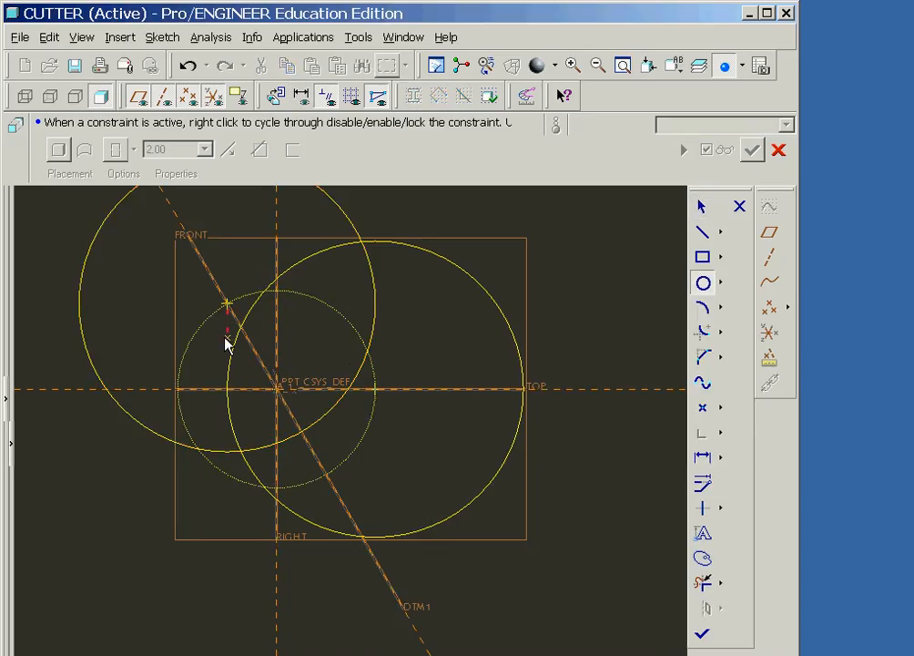
{"action": "left_click", "coordinate": [226, 473]}
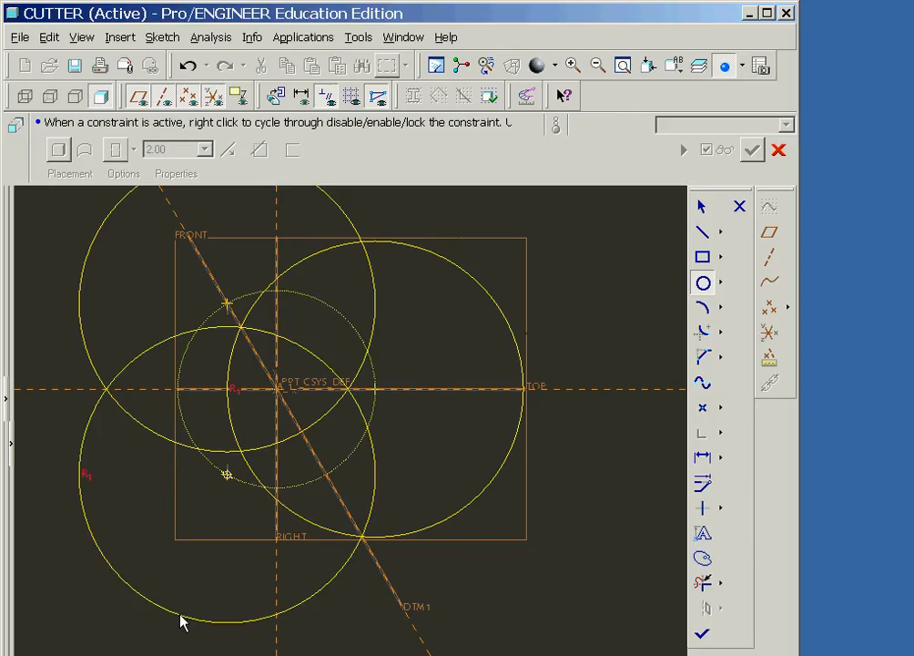
{"action": "left_click", "coordinate": [180, 622]}
{"action": "middle_click", "coordinate": [173, 624]}
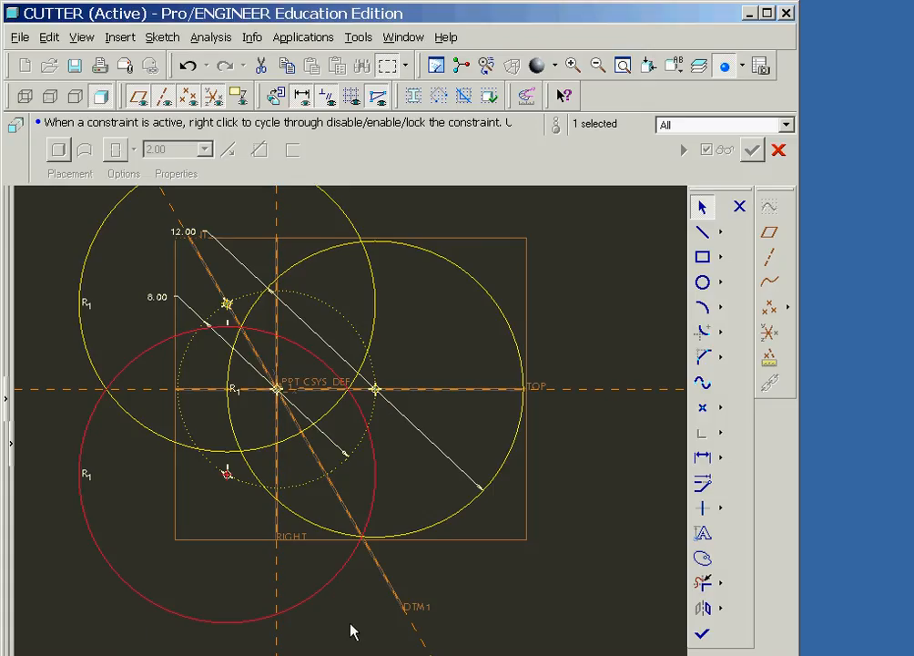
- Convert the three equal large circles to construction geometry
{"action": "left_click", "coordinate": [461, 510], "text": "ctrl"}
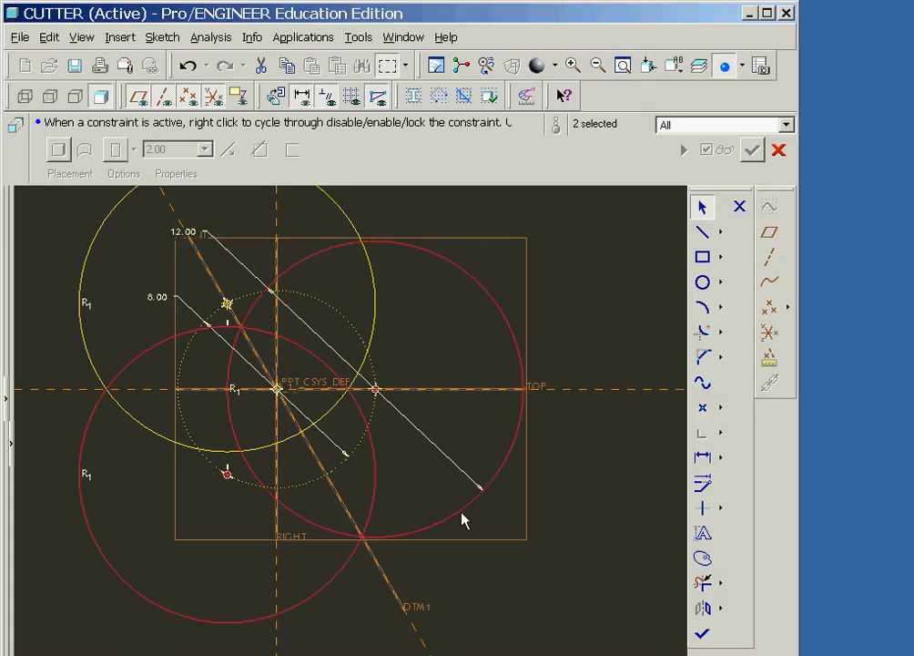
{"action": "left_click", "coordinate": [375, 308], "text": "ctrl"}
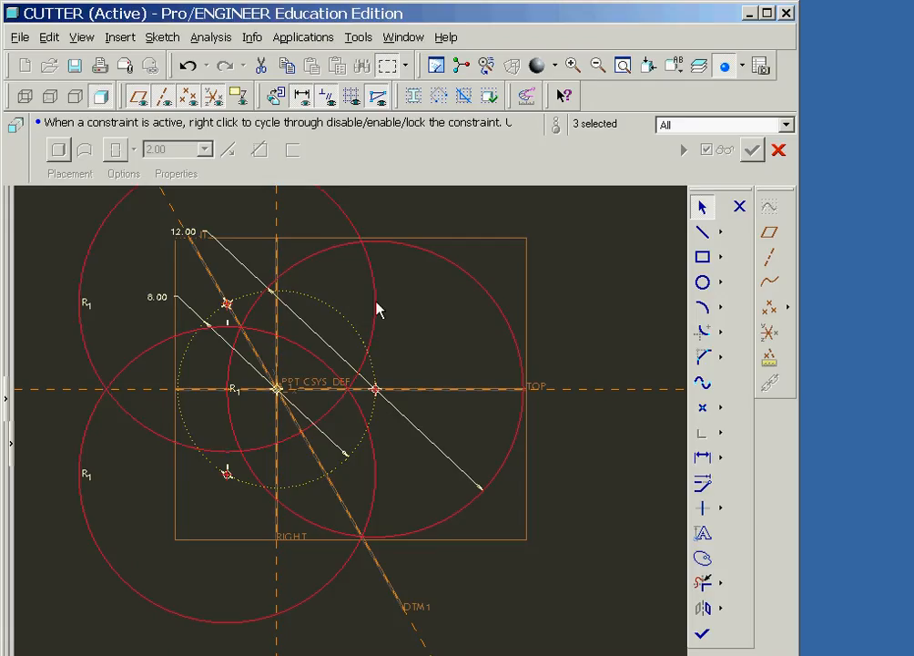
{"action": "right_click", "coordinate": [411, 294]}
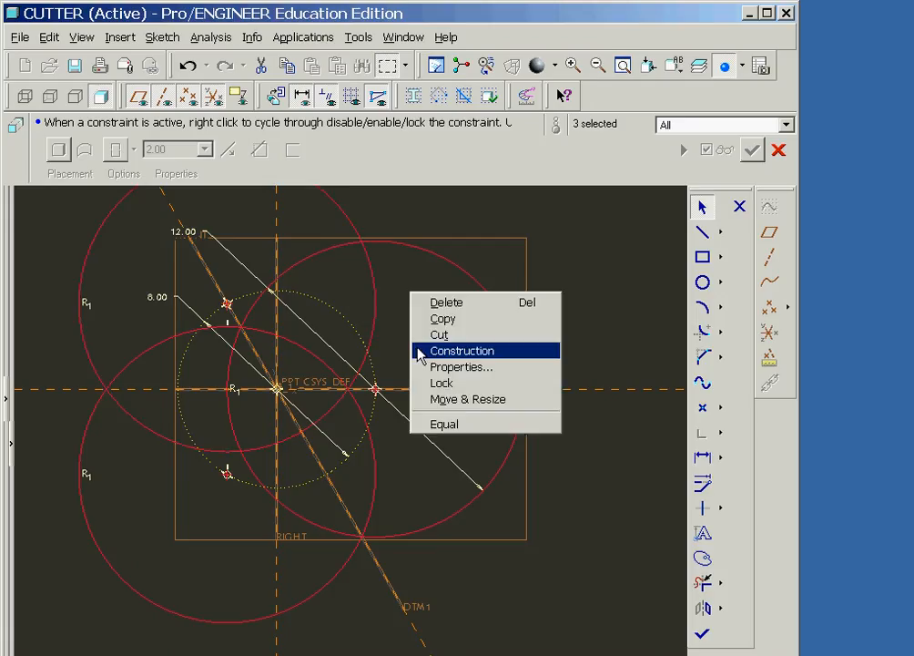
{"action": "left_click", "coordinate": [422, 352]}
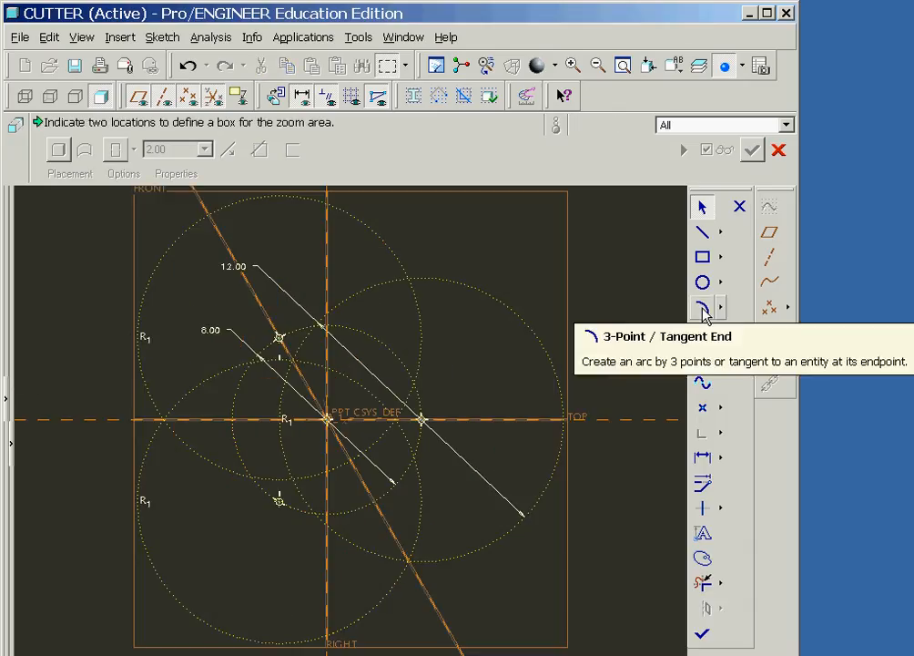
- Trace the outer outline of the three large construction circles with three 3-point arcs joined at the circles' outer intersections
{"action": "left_click", "coordinate": [703, 309]}
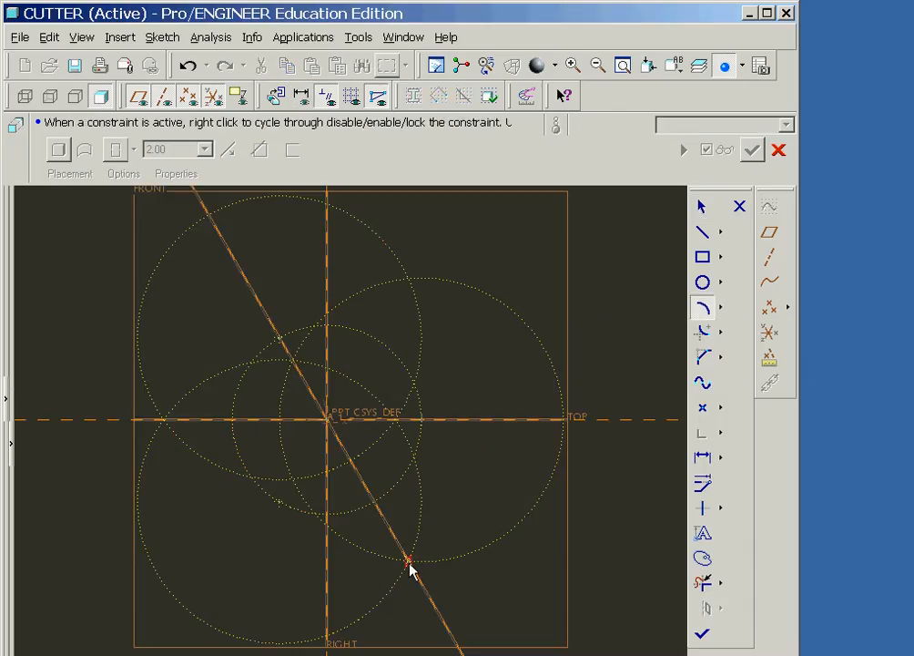
{"action": "left_click", "coordinate": [409, 562]}
{"action": "left_click", "coordinate": [409, 278]}
{"action": "left_click", "coordinate": [522, 320]}
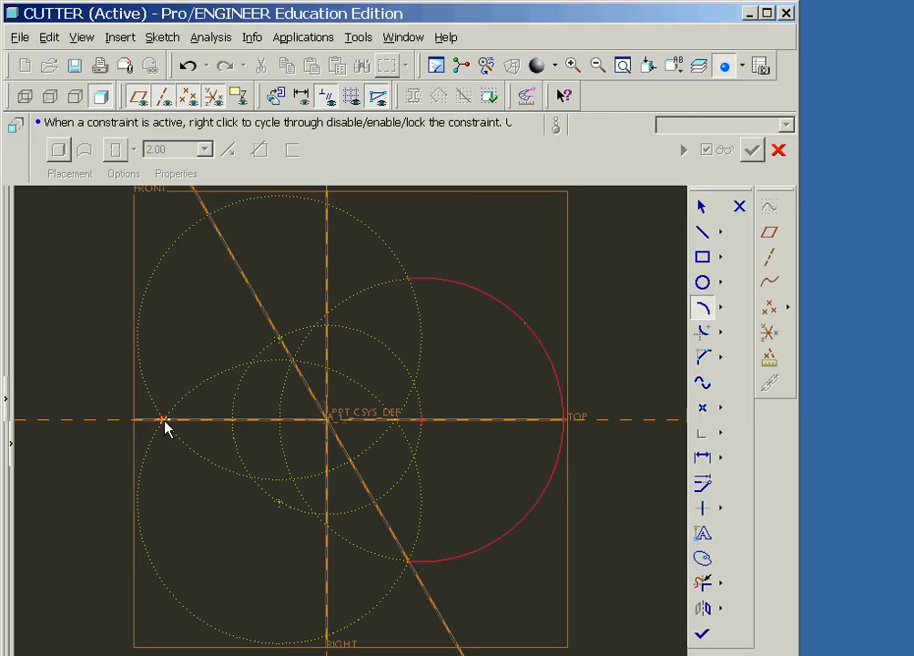
{"action": "left_click", "coordinate": [164, 421]}
{"action": "left_click", "coordinate": [407, 277]}
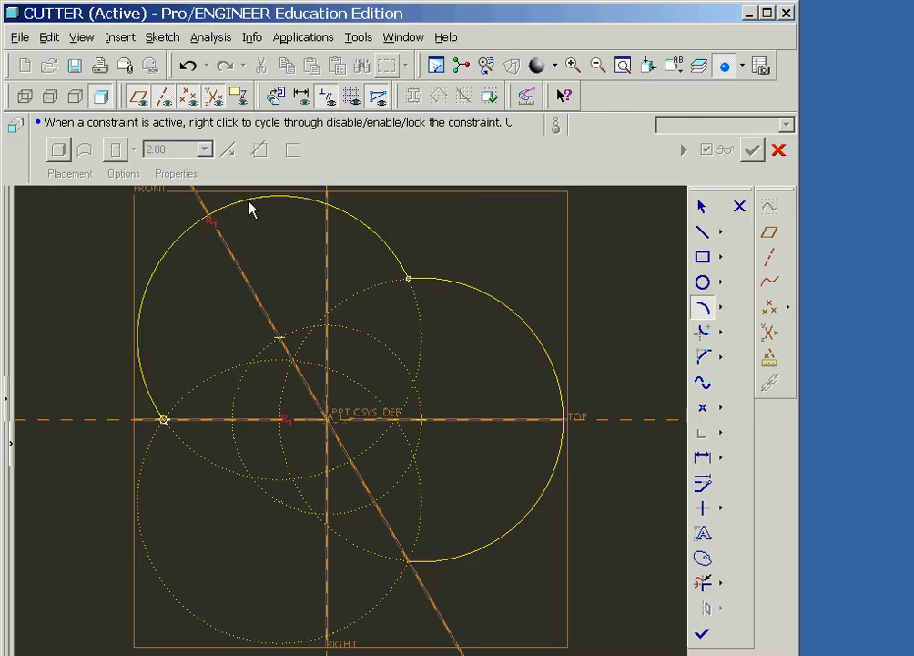
{"action": "left_click", "coordinate": [252, 208]}
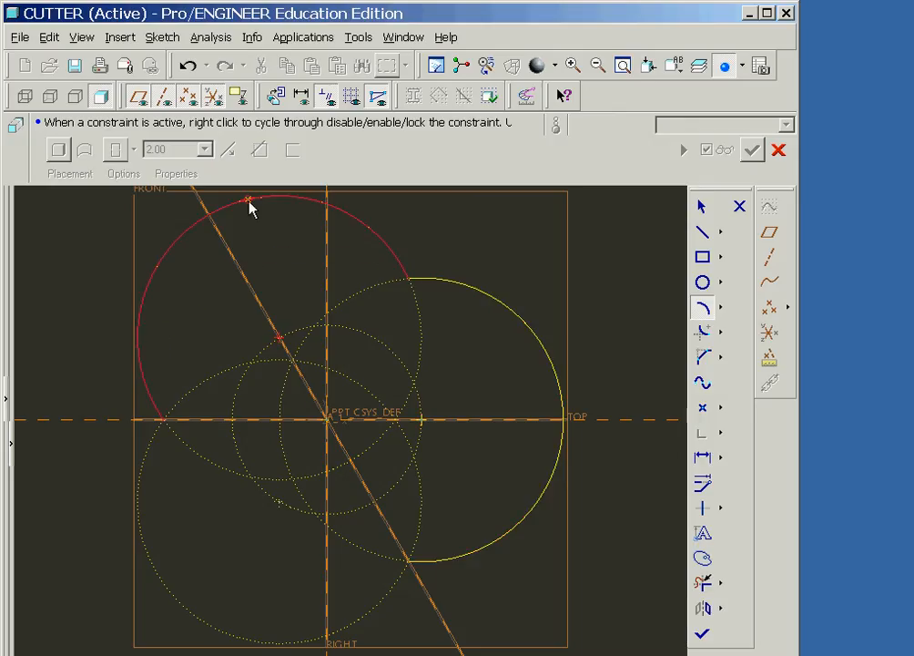
{"action": "left_click", "coordinate": [408, 565]}
{"action": "left_click", "coordinate": [165, 426]}
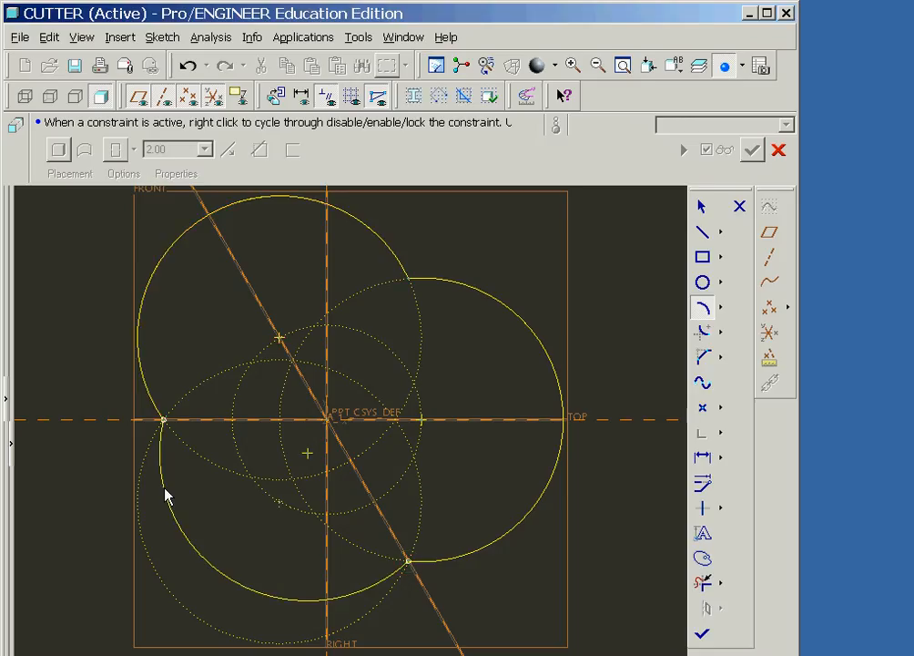
{"action": "left_click", "coordinate": [141, 543]}
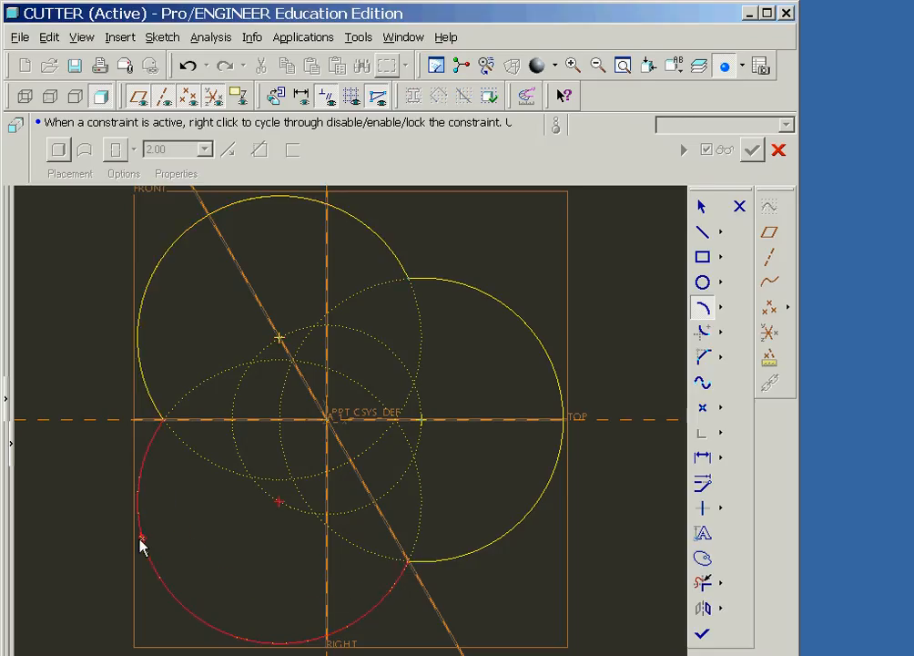
{"action": "middle_click", "coordinate": [132, 545]}
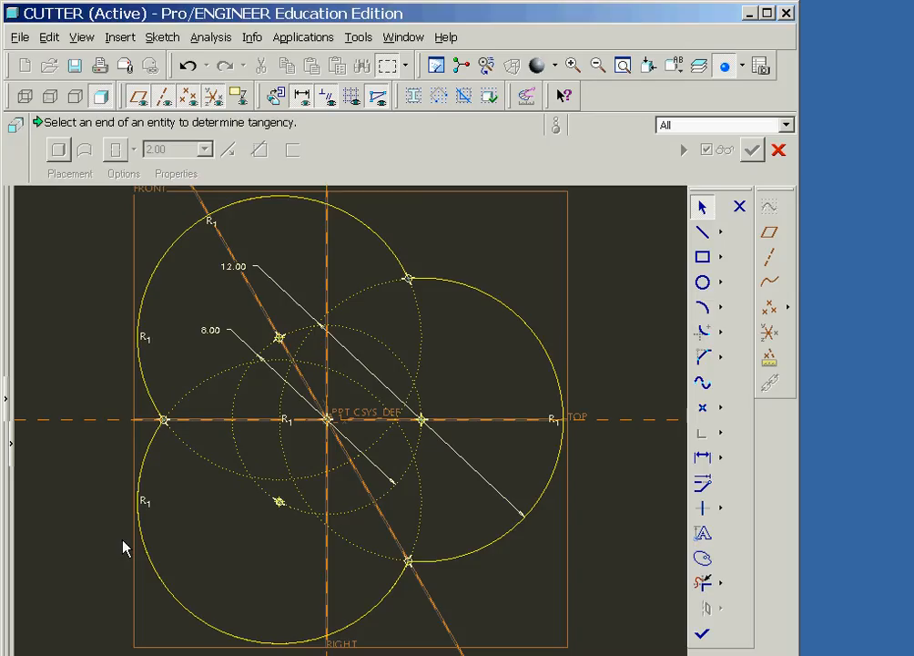
- Finish the three-lobed sketch, then preview and complete the symmetric extrusion
{"action": "left_click", "coordinate": [703, 634]}
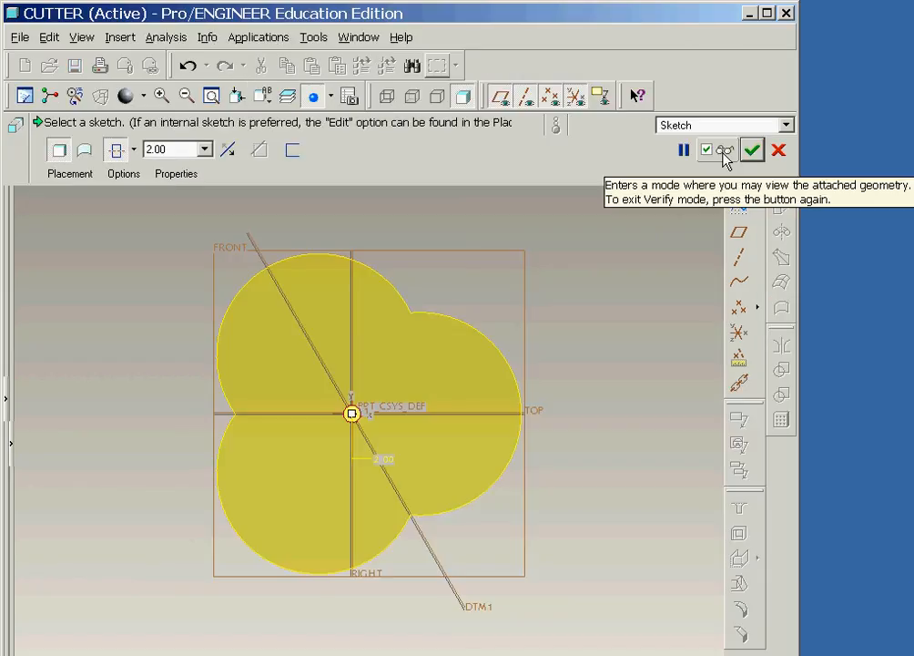
{"action": "left_click", "coordinate": [724, 152]}
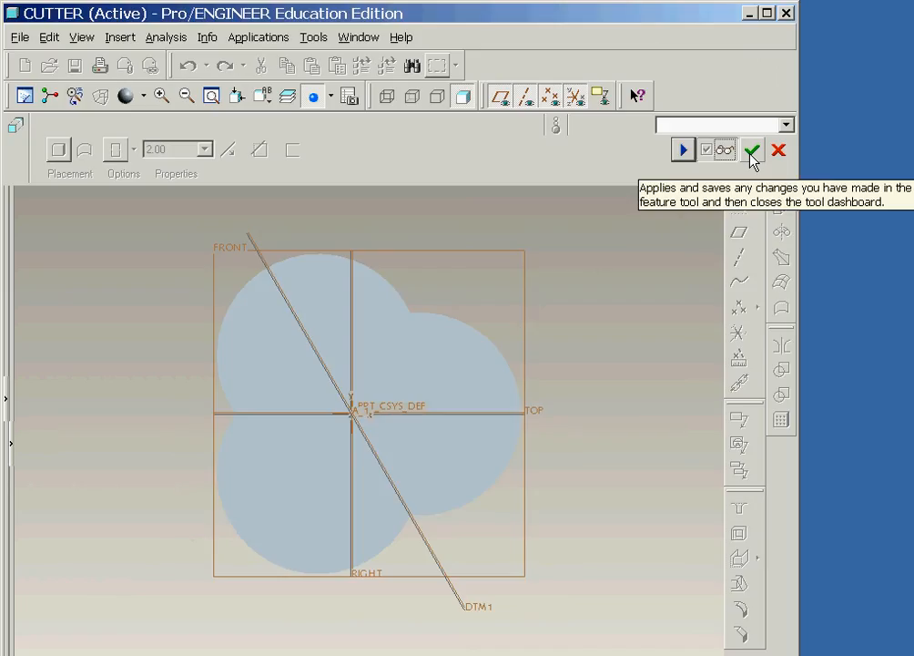
{"action": "left_click", "coordinate": [751, 152]}
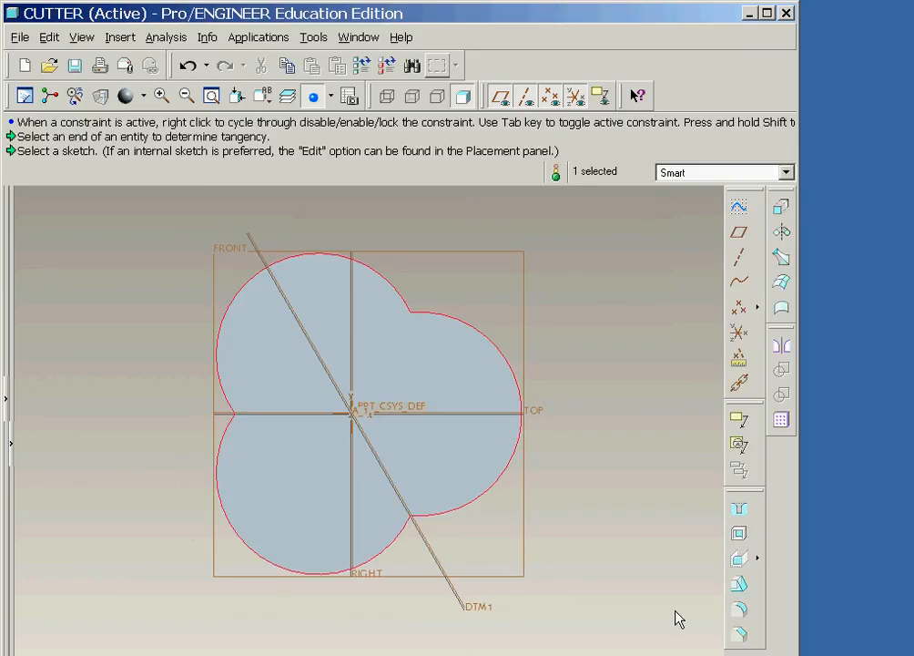
- Show the part in the Standard Orientation with hidden line display
{"action": "left_click", "coordinate": [263, 96]}
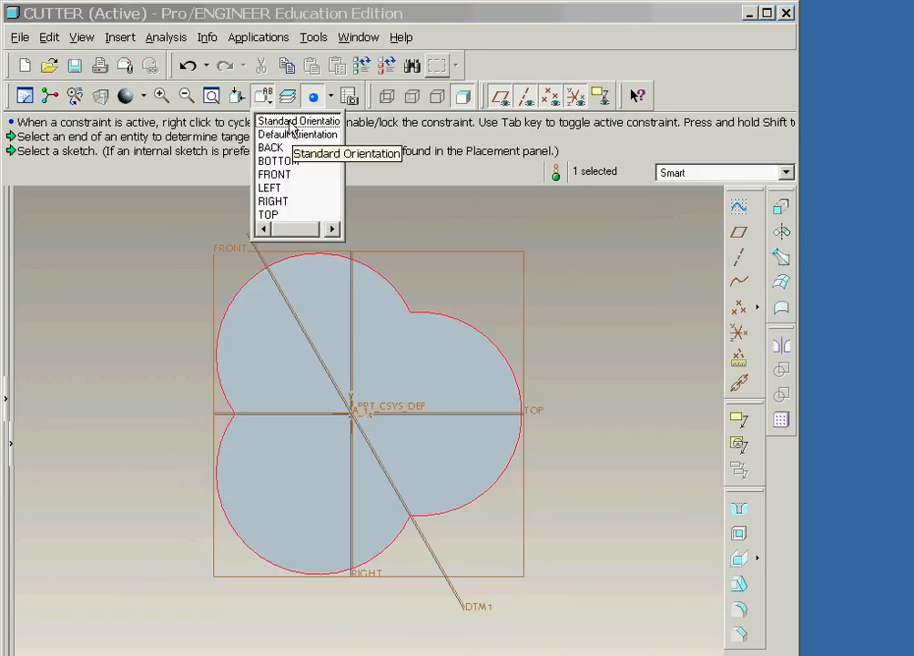
{"action": "left_click", "coordinate": [290, 123]}
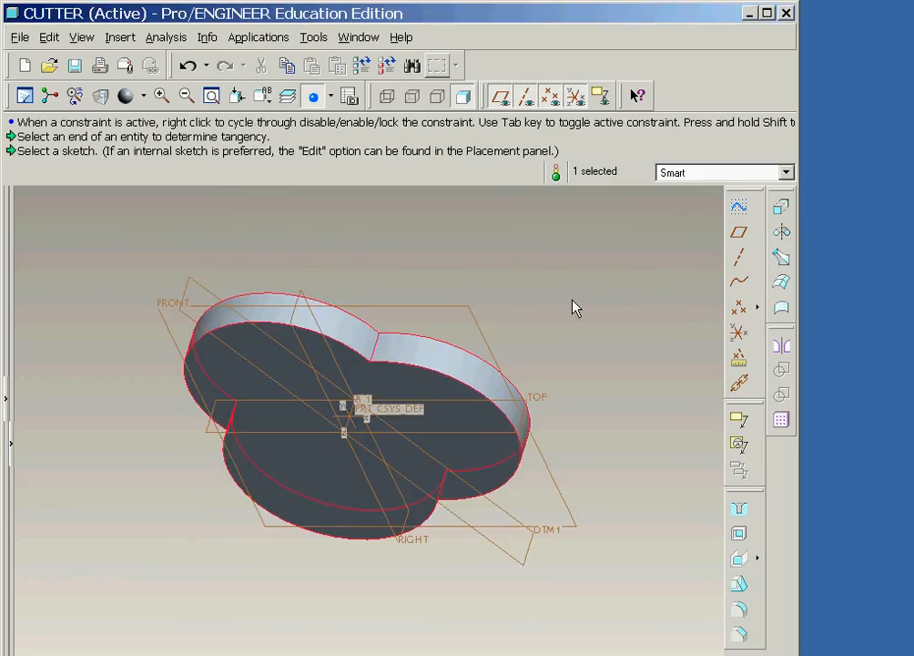
{"action": "left_click", "coordinate": [412, 97]}
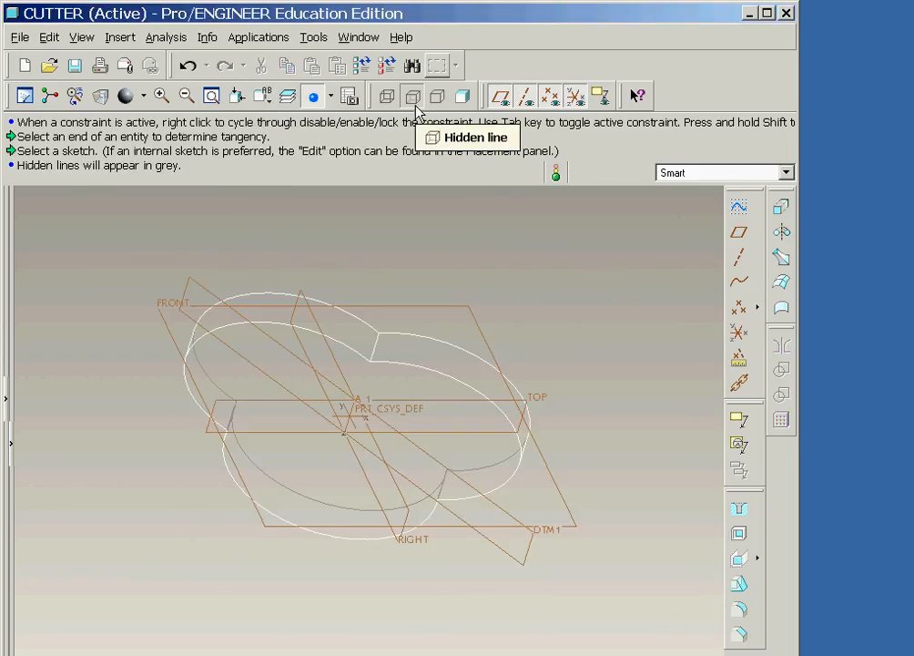
- Restrict selection to datums and start a coaxial hole on axis A_1 and the FRONT plane with a diameter of 8
{"action": "left_click", "coordinate": [784, 172]}
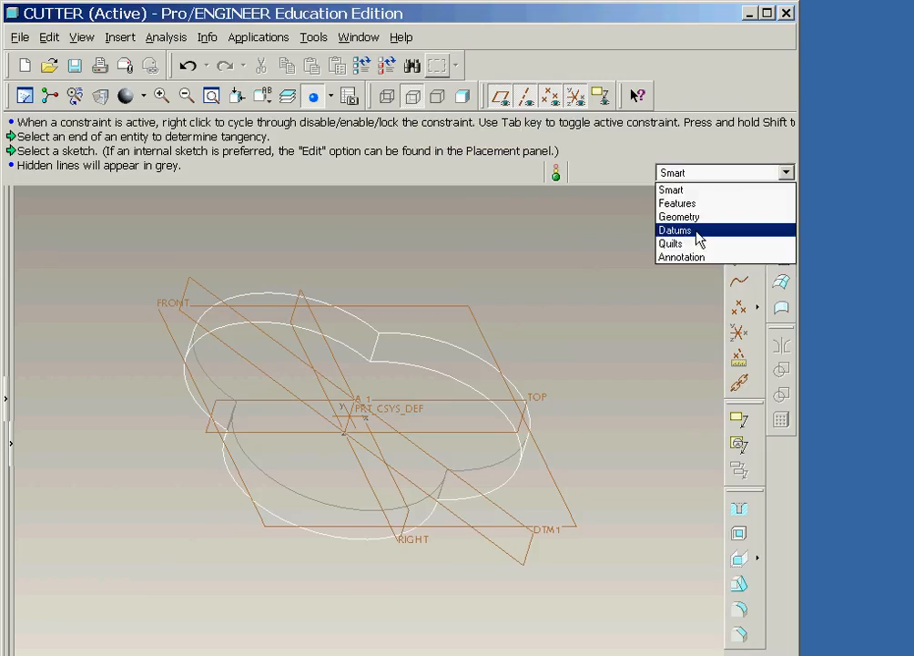
{"action": "left_click", "coordinate": [697, 231]}
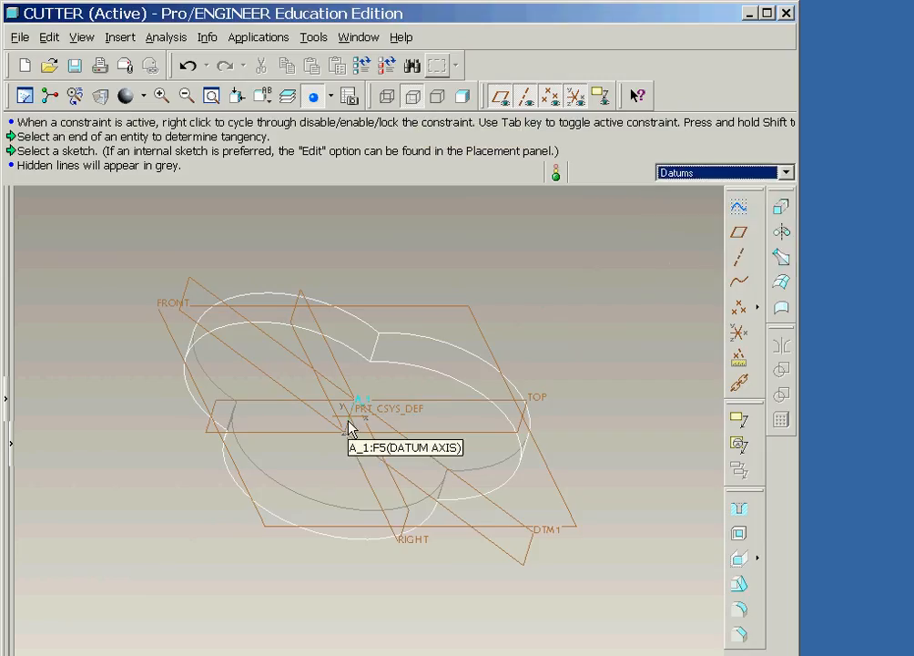
{"action": "left_click", "coordinate": [349, 422]}
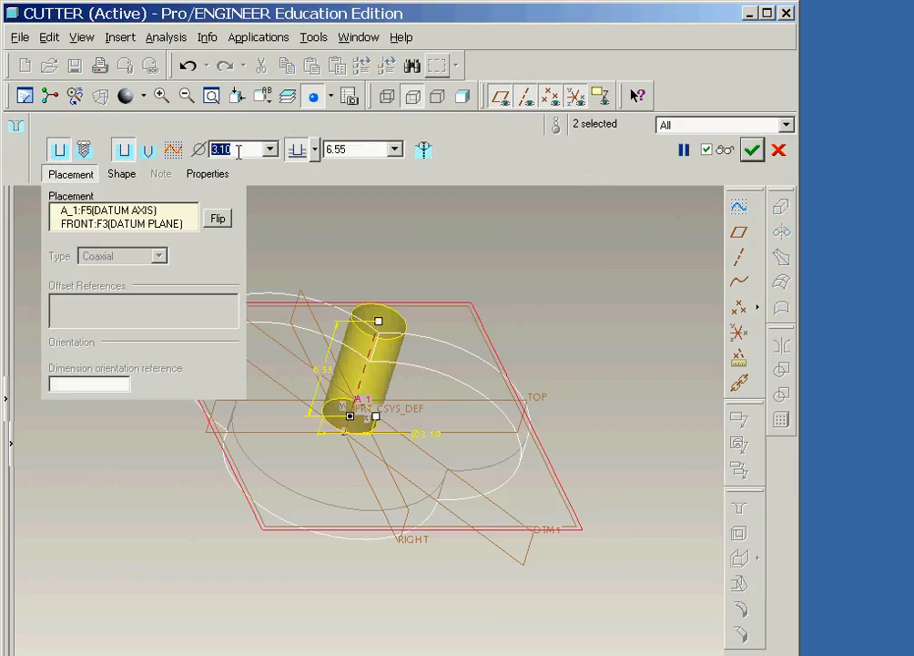
{"action": "type", "text": "8"}
{"action": "key", "text": "Return"}
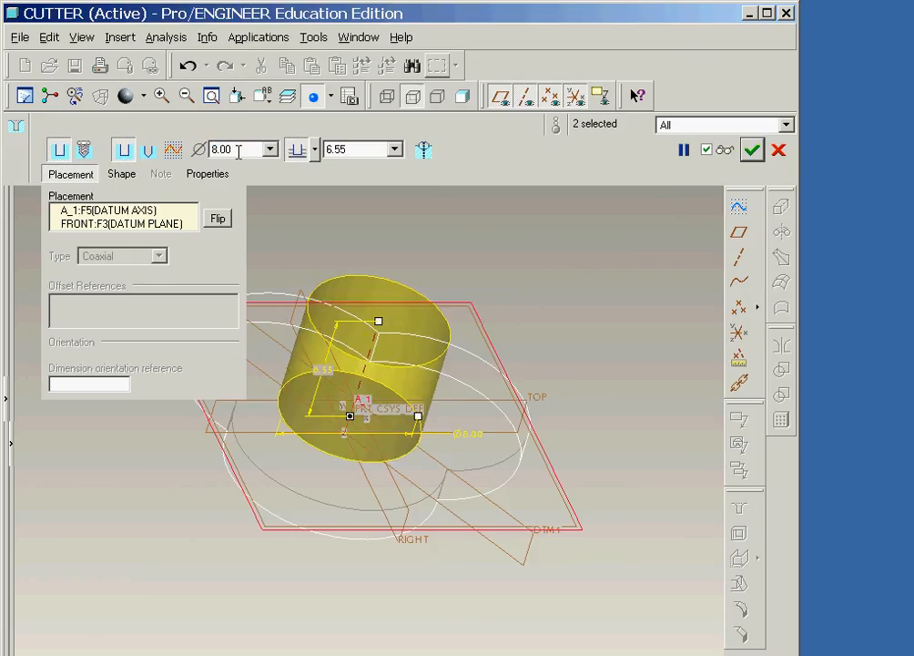
- Set the hole's depth to Through All on both sides of the FRONT plane and preview the hole
{"action": "left_click", "coordinate": [122, 176]}
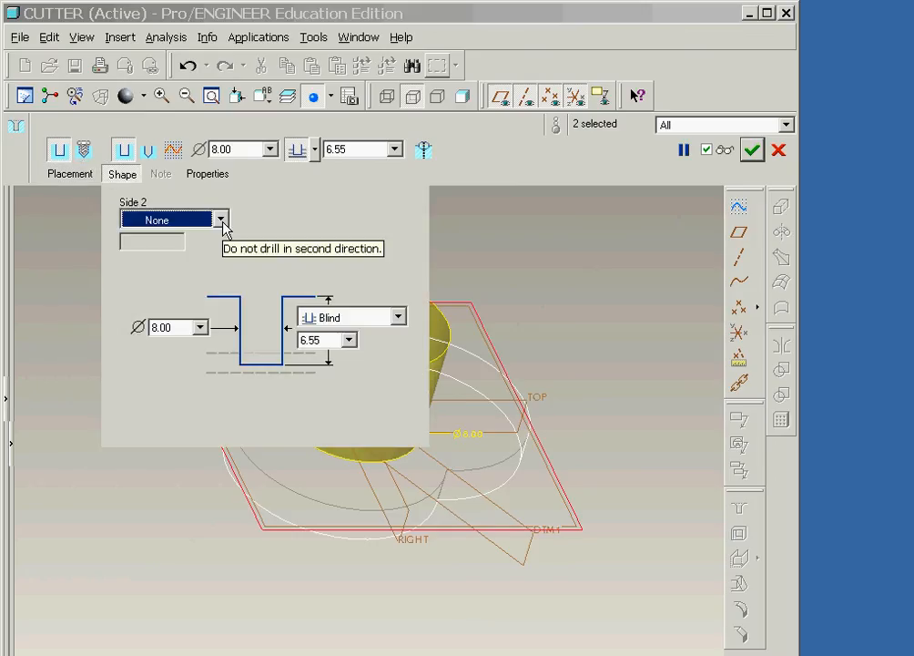
{"action": "left_click", "coordinate": [222, 221]}
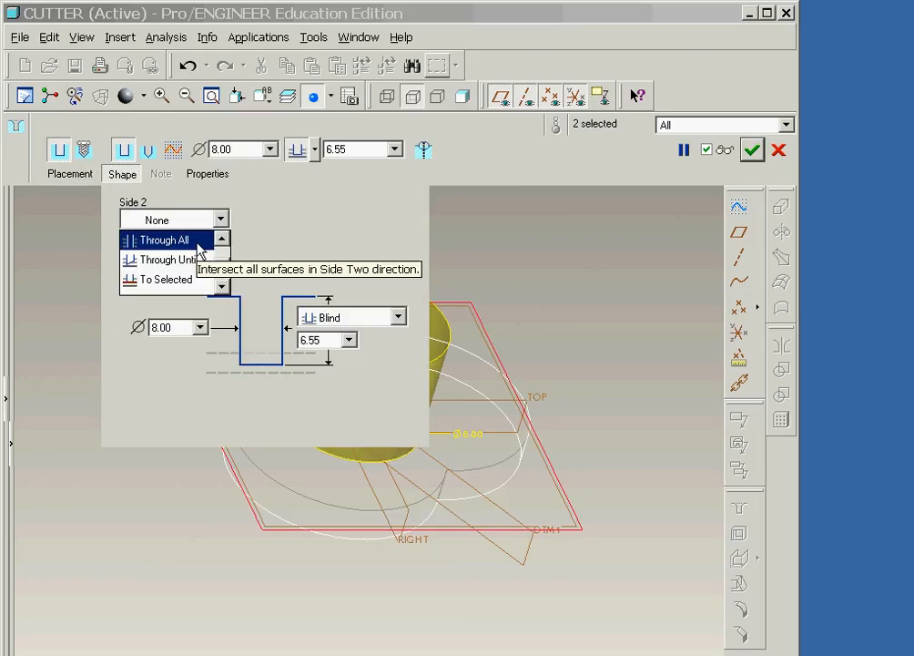
{"action": "left_click", "coordinate": [200, 241]}
{"action": "left_click", "coordinate": [398, 316]}
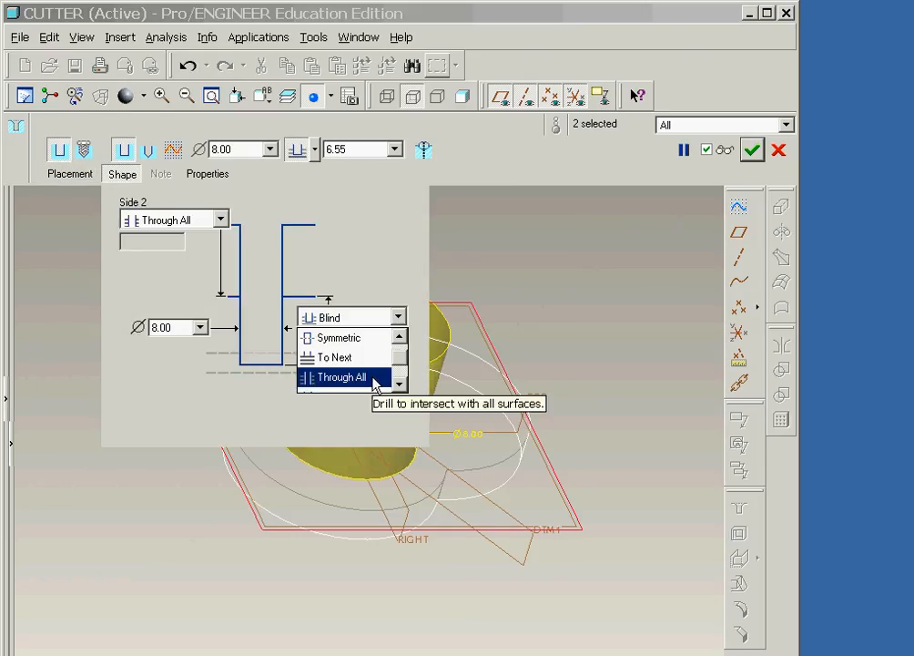
{"action": "left_click", "coordinate": [376, 377]}
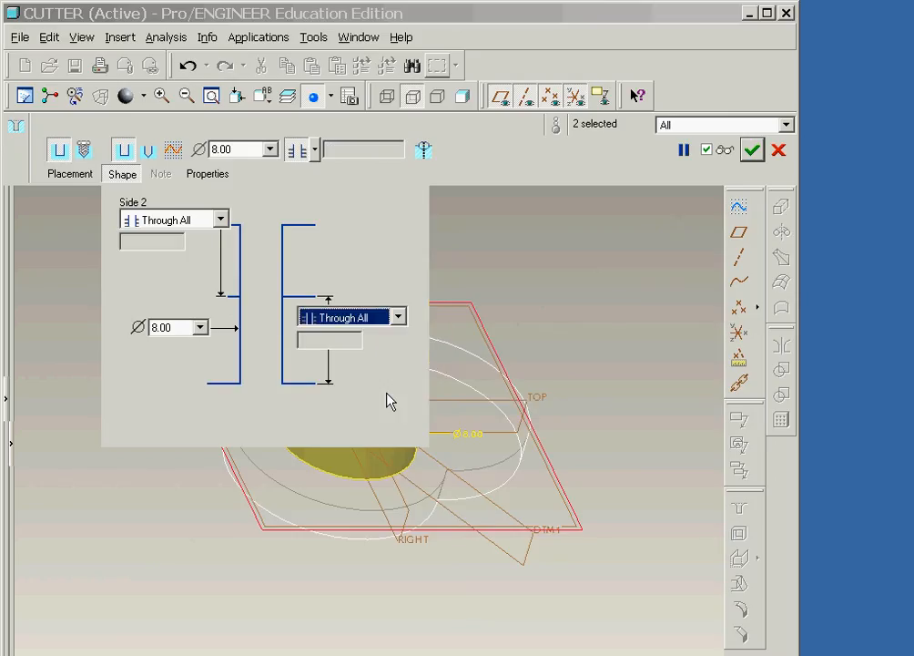
{"action": "left_click", "coordinate": [122, 174]}
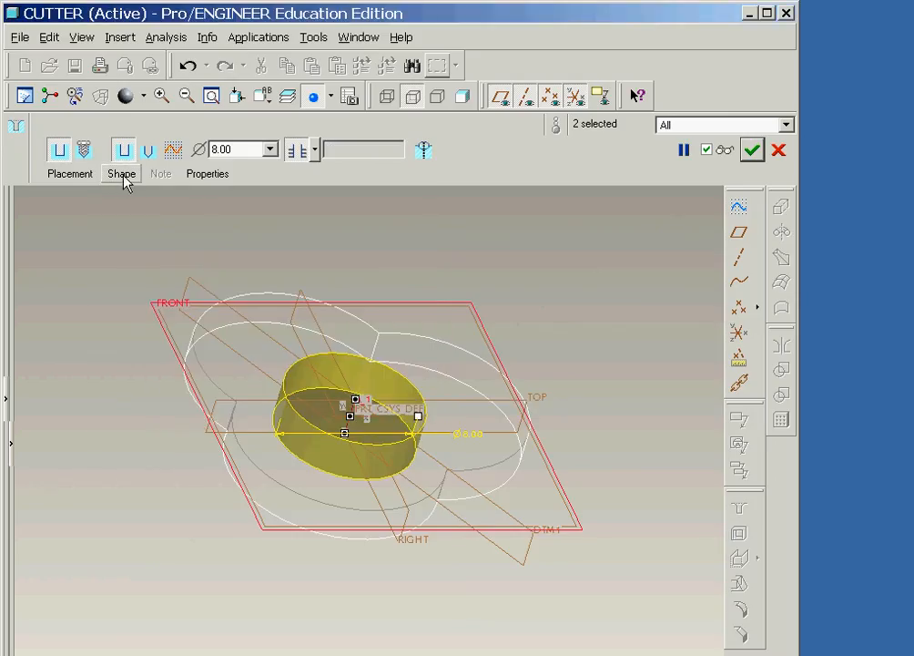
{"action": "left_click", "coordinate": [721, 152]}
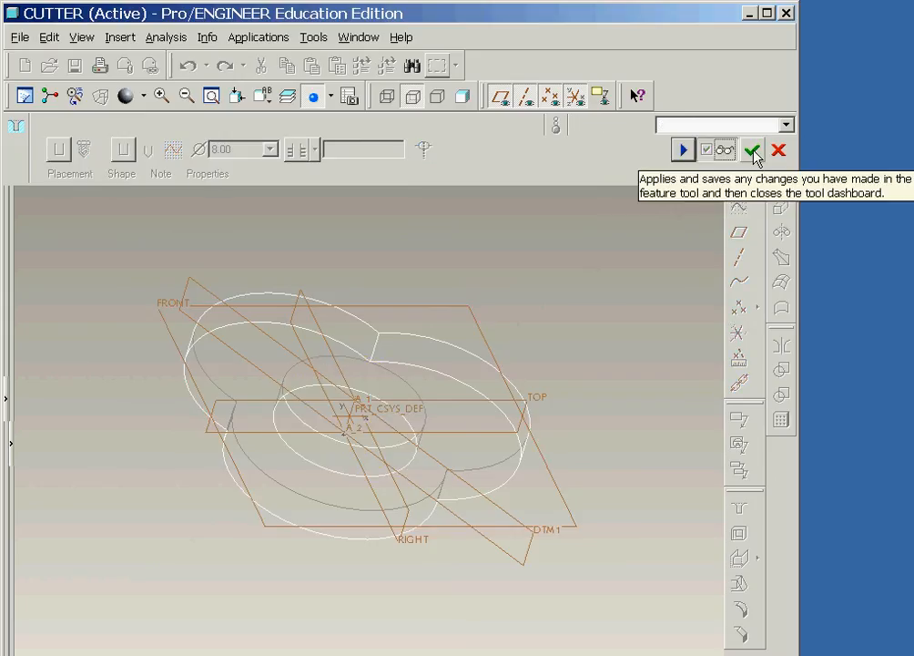